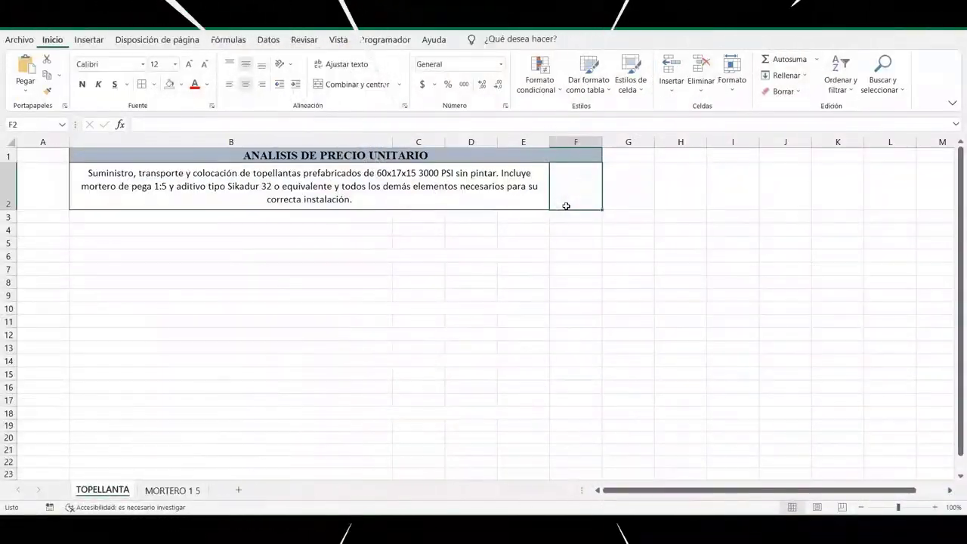
Step: Mark the item unit as un in F2 and add the Rendimiento (B3) and Jornada (E3) labels
{"action": "type", "text": "un"}
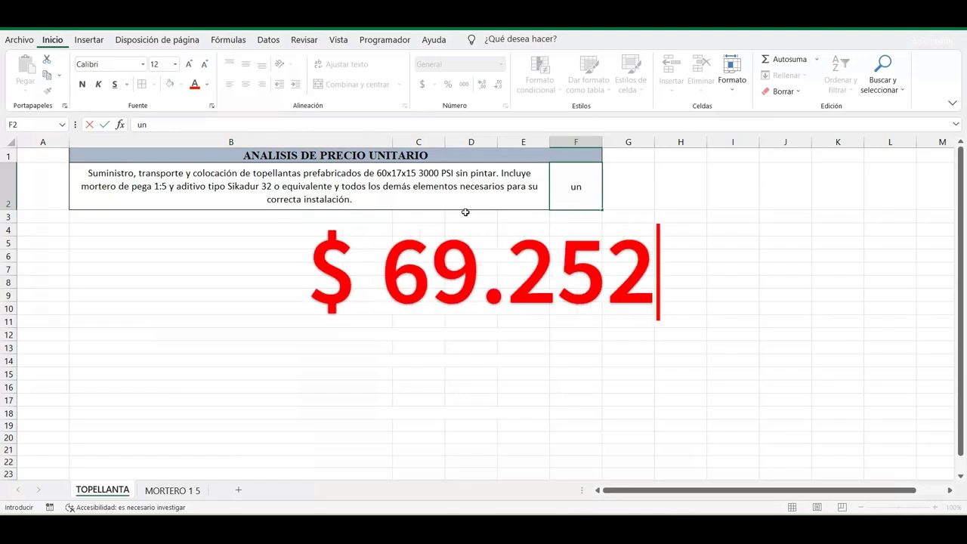
{"action": "left_click", "coordinate": [354, 221]}
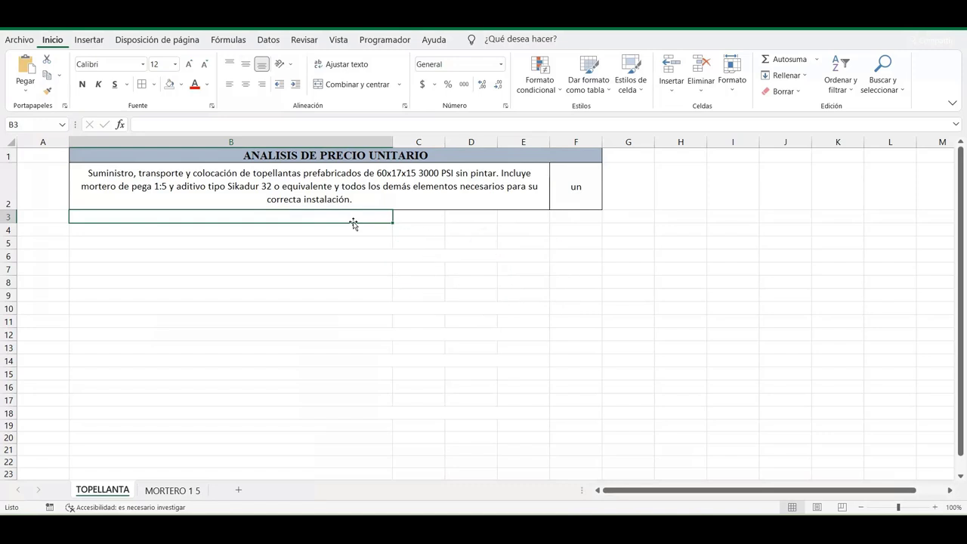
{"action": "type", "text": "Rendimient"}
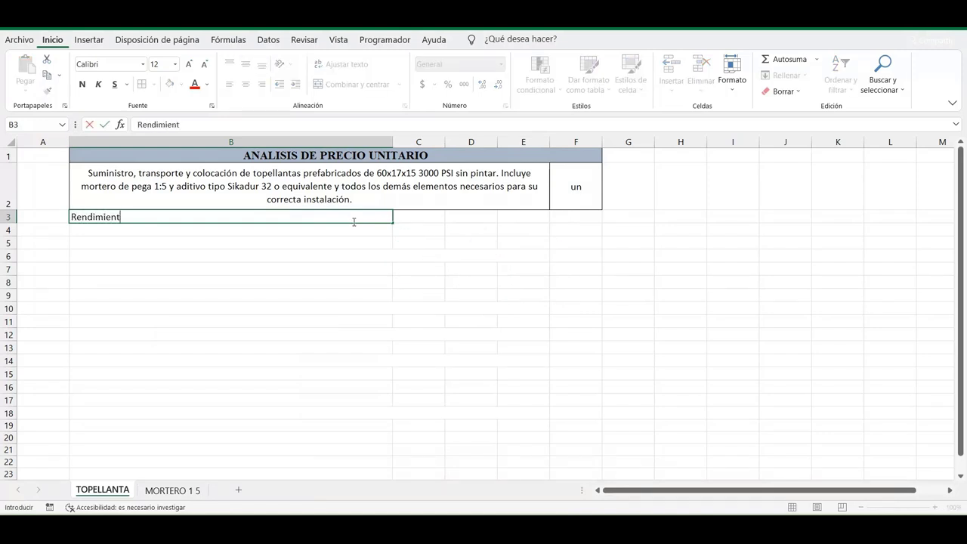
{"action": "type", "text": "o"}
{"action": "left_click", "coordinate": [516, 216]}
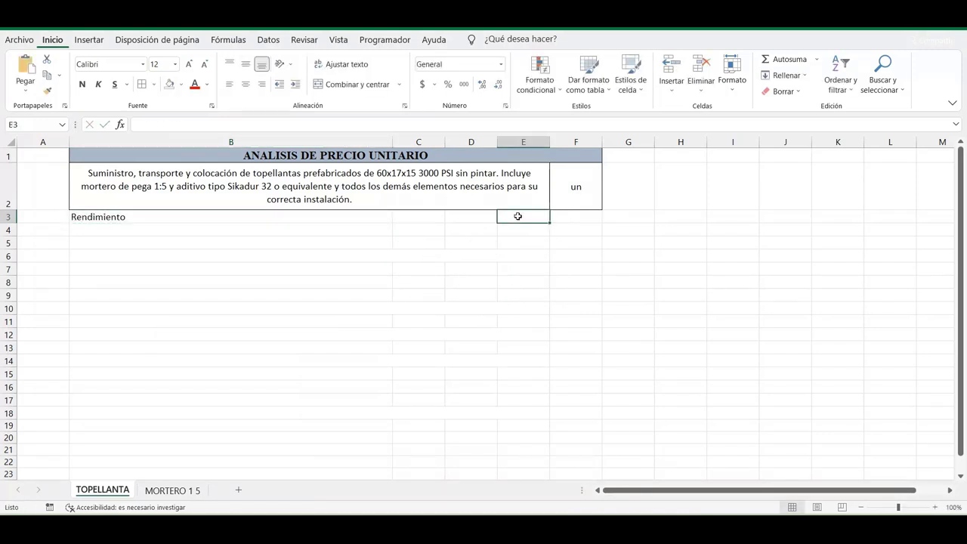
{"action": "type", "text": "Jornada"}
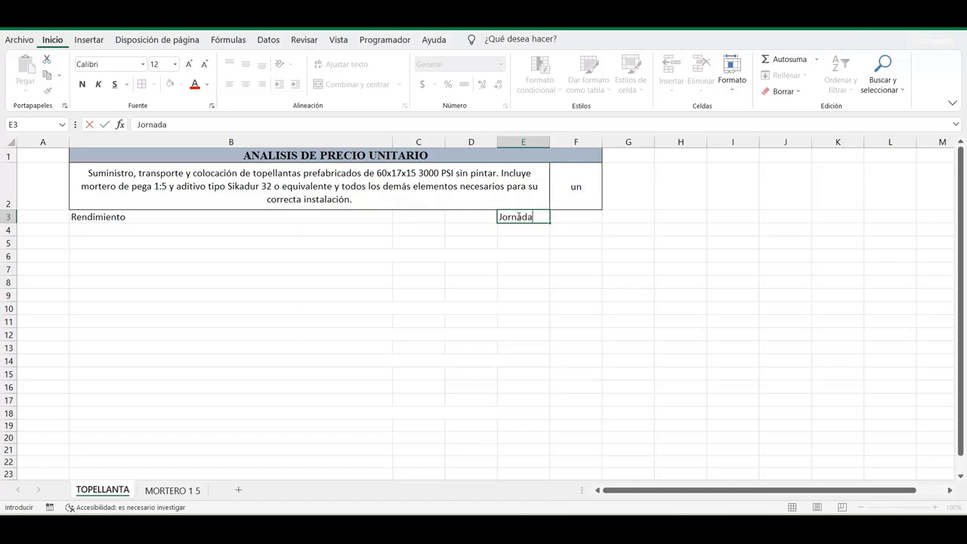
Step: Enter the headers Descripción, Unidad, Cantidad, Costo and Subtotal across B5:F5
{"action": "left_click", "coordinate": [304, 244]}
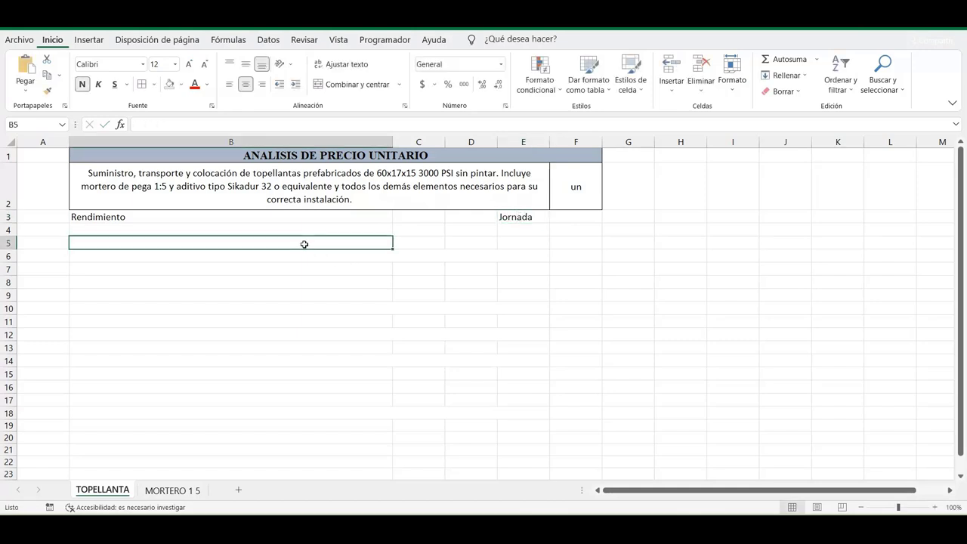
{"action": "type", "text": "Desc"}
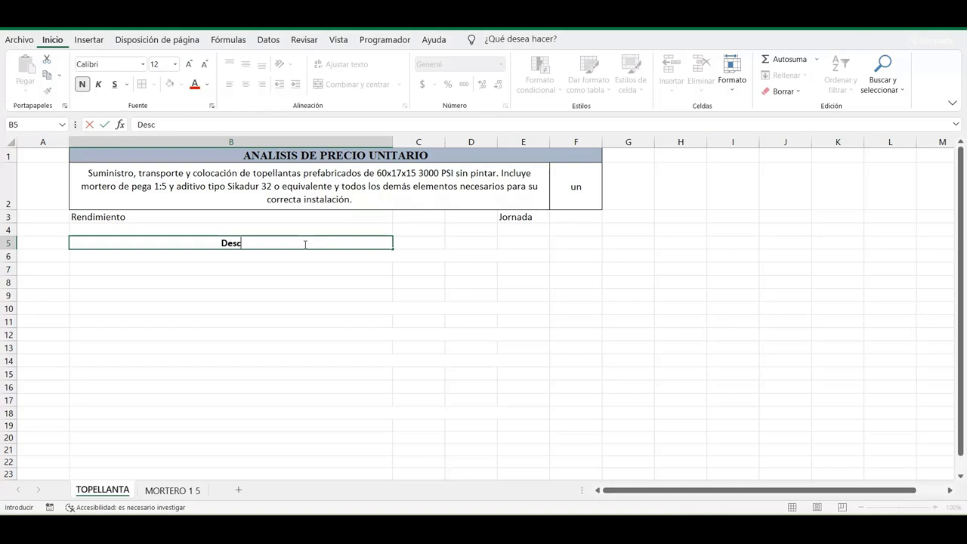
{"action": "type", "text": "ripc"}
{"action": "type", "text": "ión"}
{"action": "key", "text": "Tab"}
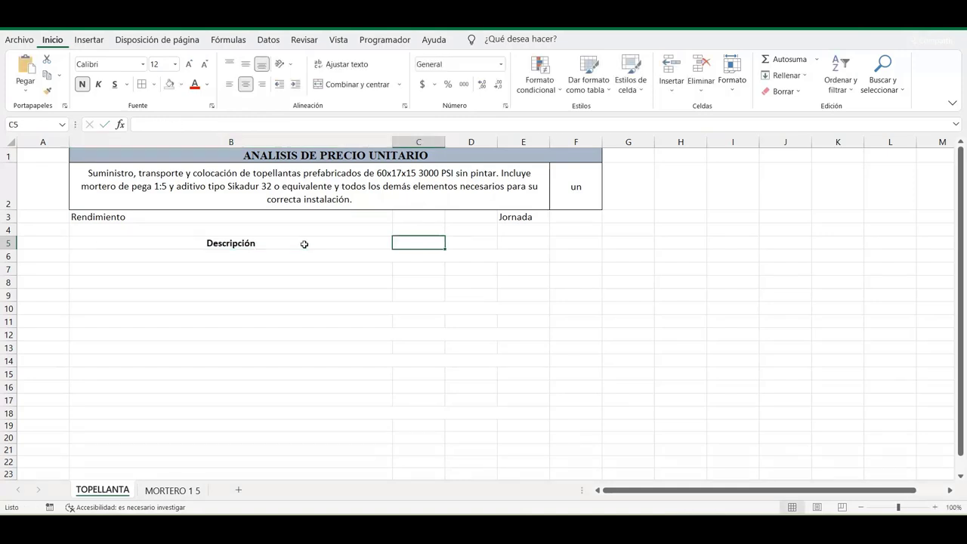
{"action": "type", "text": "Uni"}
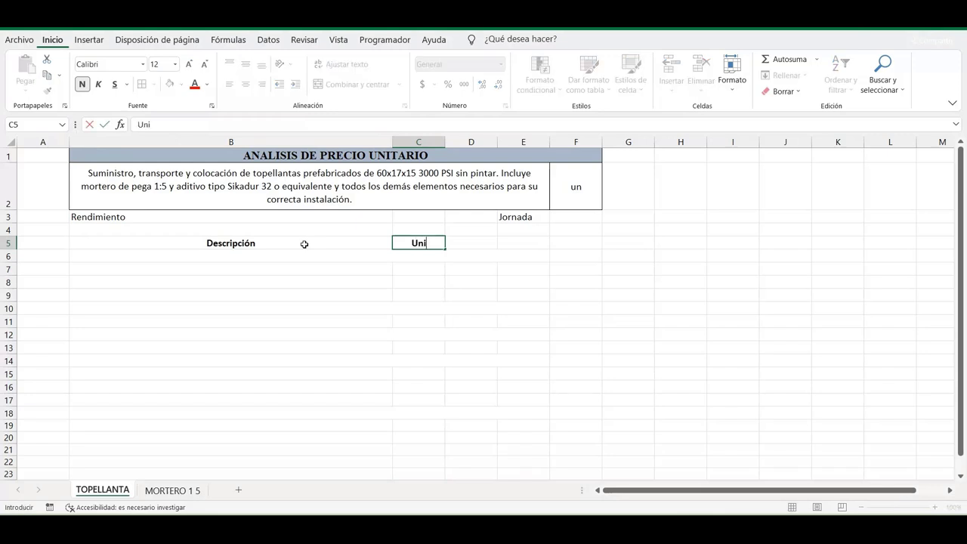
{"action": "type", "text": "dad"}
{"action": "key", "text": "Tab"}
{"action": "type", "text": "Ca"}
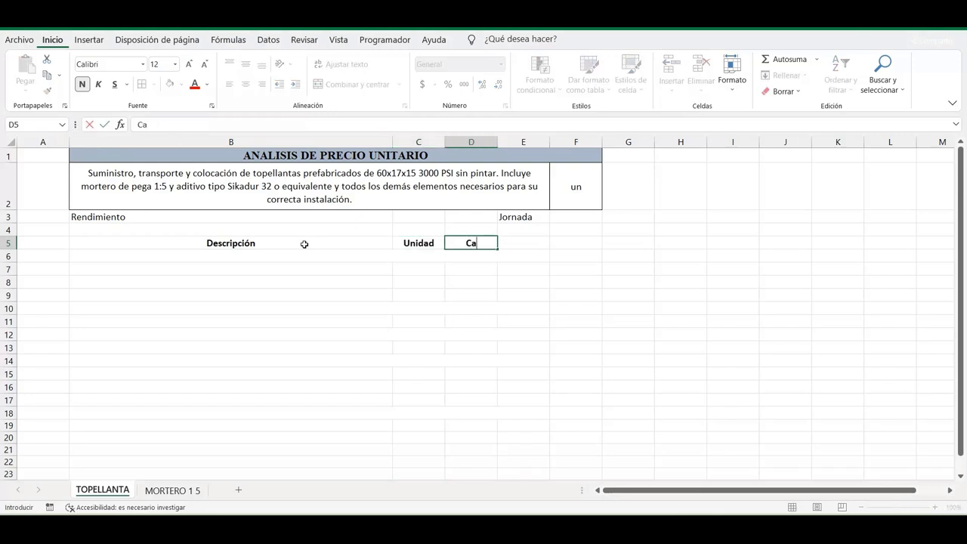
{"action": "type", "text": "ntidad"}
{"action": "key", "text": "Tab"}
{"action": "type", "text": "Cos"}
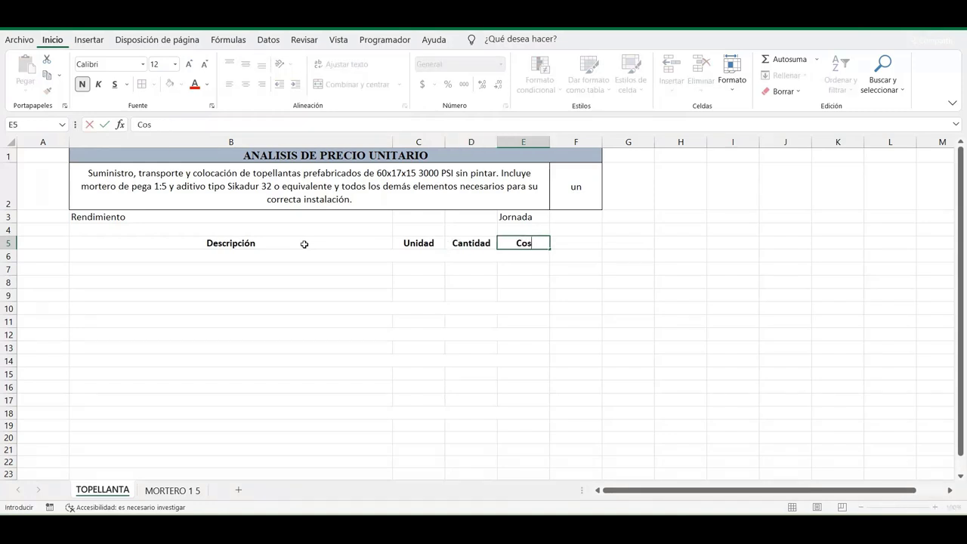
{"action": "type", "text": "to"}
{"action": "key", "text": "Tab"}
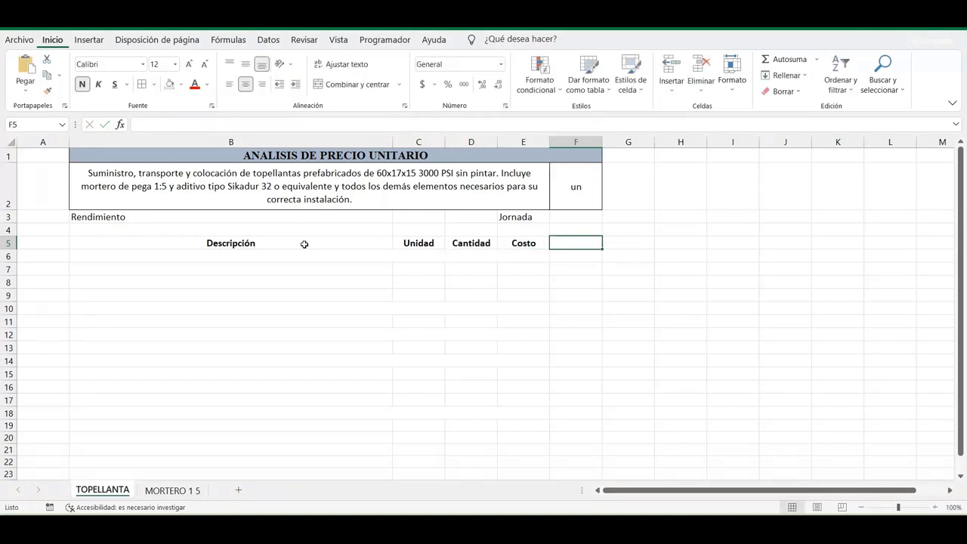
{"action": "type", "text": "Subtotal"}
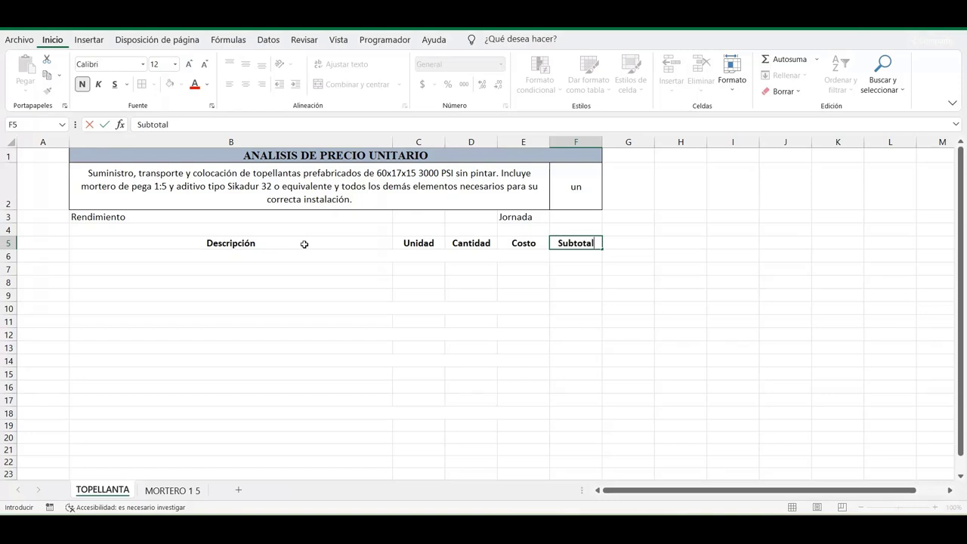
Step: Enter Materiales in B6, then Topellanta de 60x17x15, sikadur 32 Primer and Mortero 1:5 en obra below it
{"action": "left_click", "coordinate": [307, 257]}
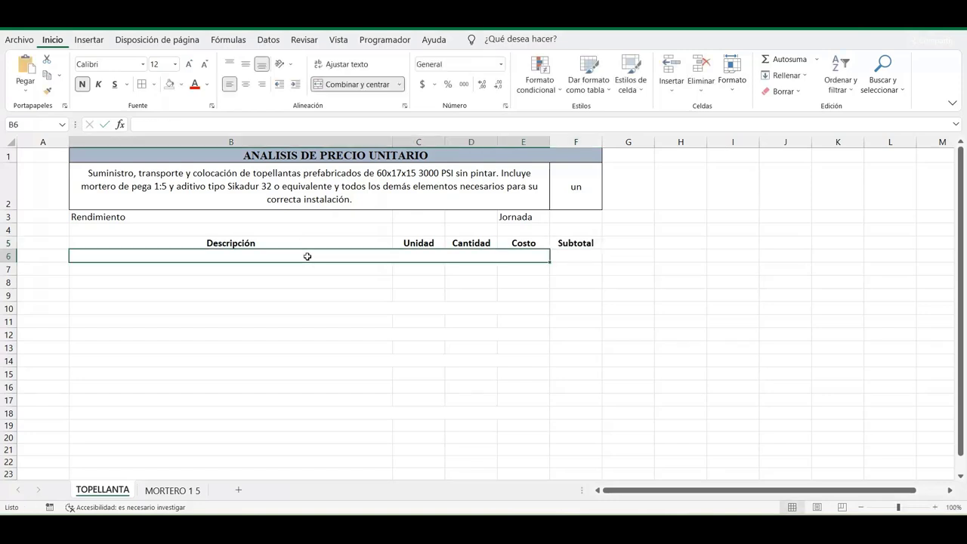
{"action": "type", "text": "Materiales"}
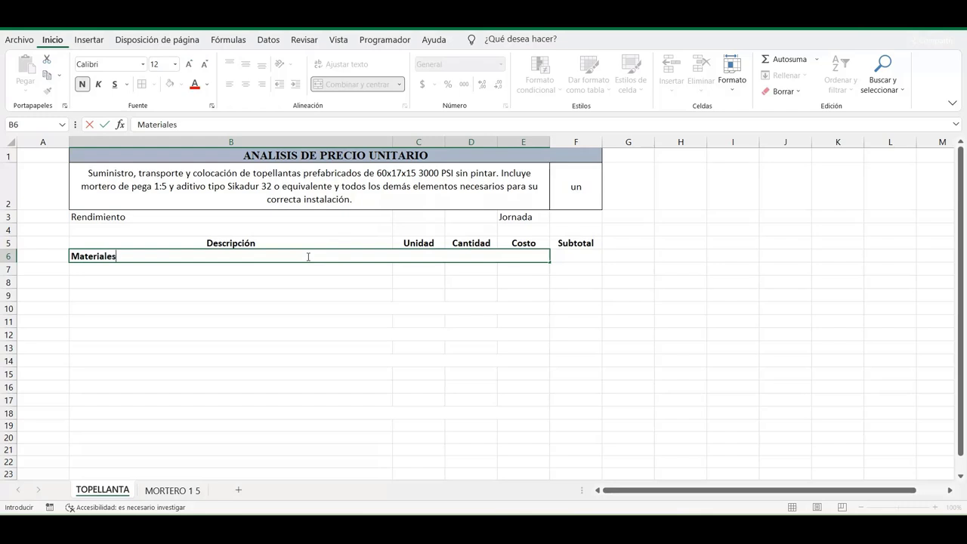
{"action": "key", "text": "Return"}
{"action": "type", "text": "To"}
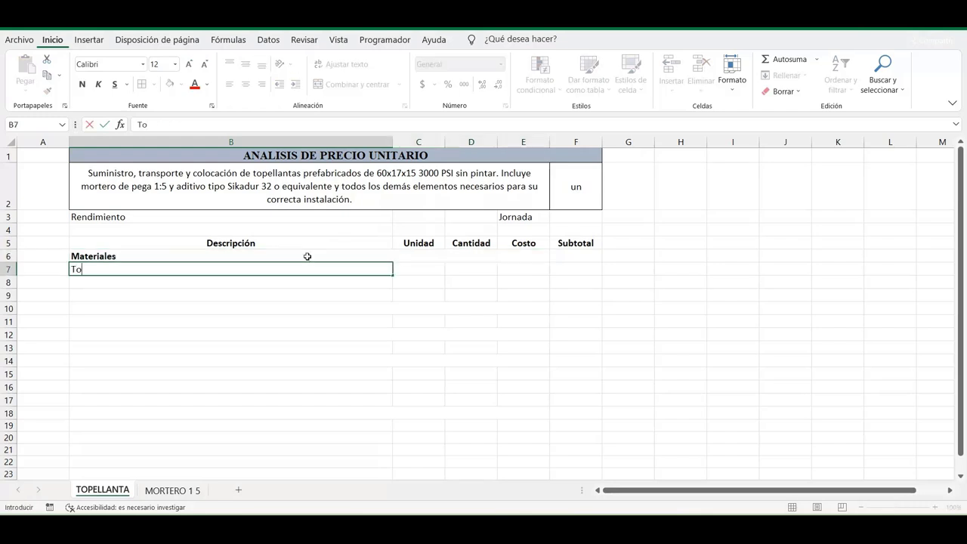
{"action": "type", "text": "pellanta"}
{"action": "type", "text": " de 60"}
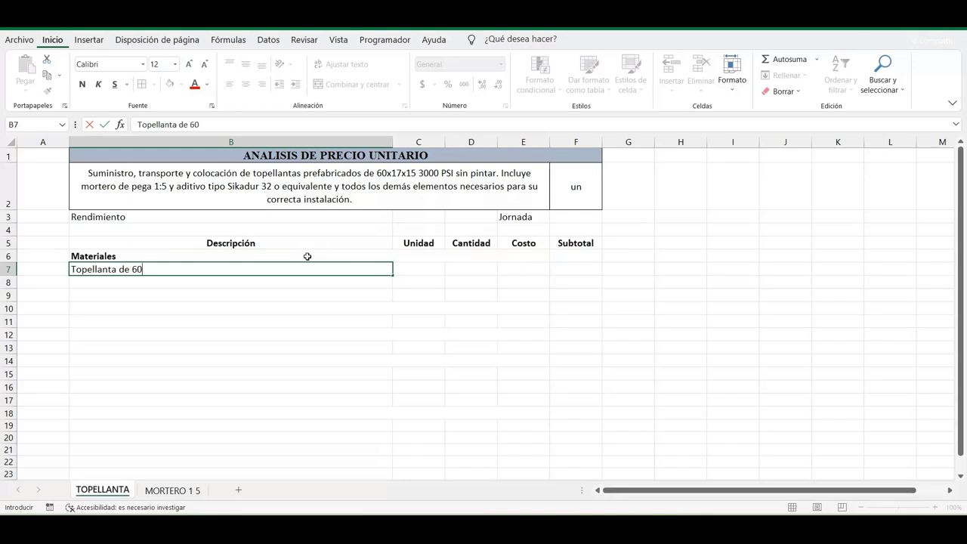
{"action": "type", "text": "x17x1"}
{"action": "type", "text": "5"}
{"action": "key", "text": "Return"}
{"action": "type", "text": "s"}
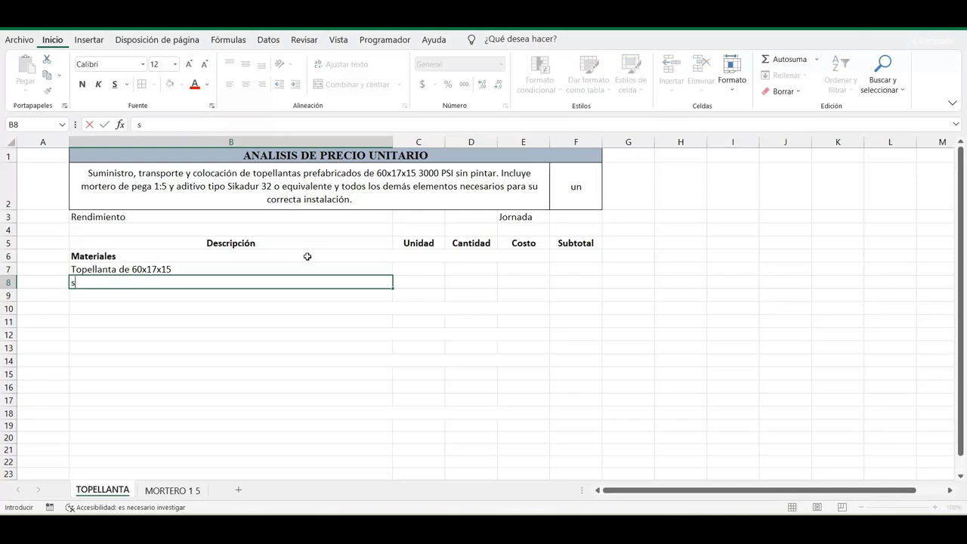
{"action": "type", "text": "ikadur "}
{"action": "type", "text": "32 P"}
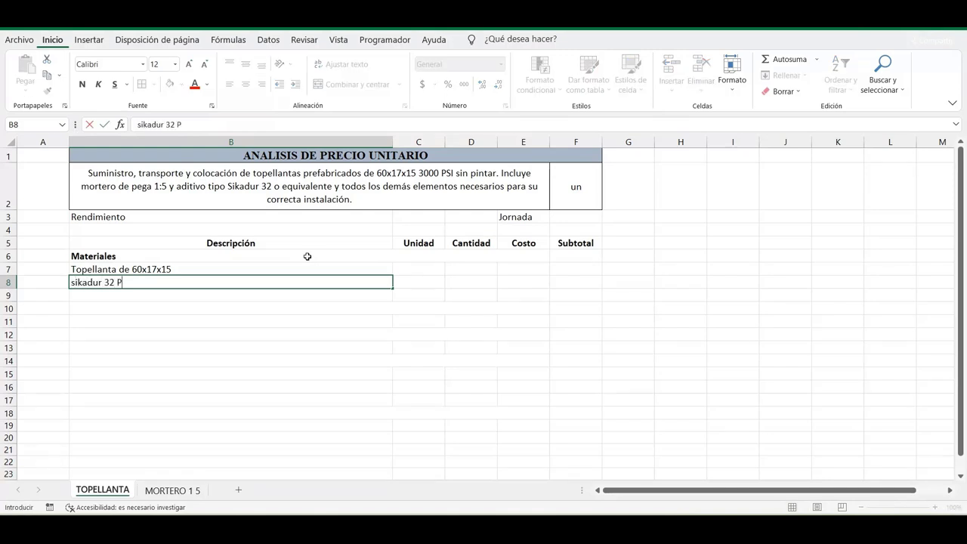
{"action": "type", "text": "rimer"}
{"action": "key", "text": "Return"}
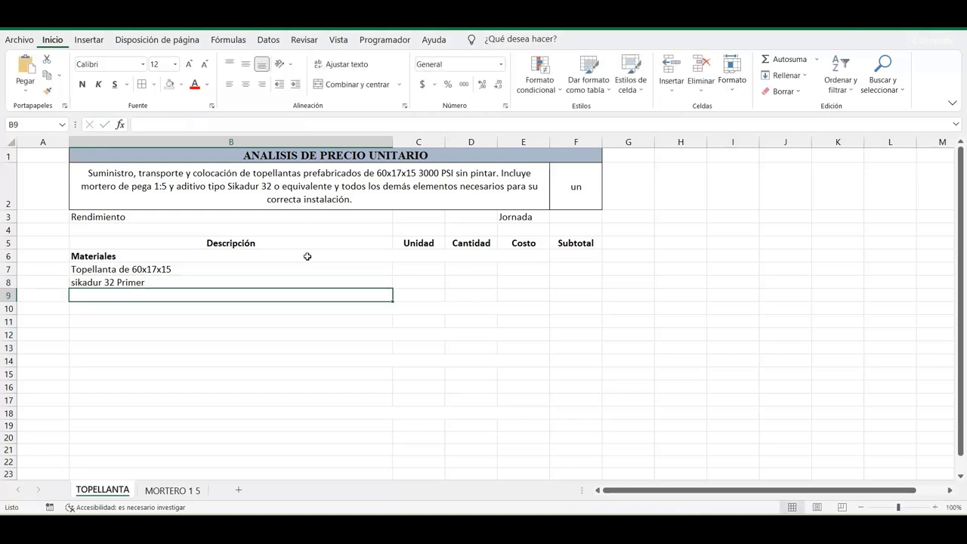
{"action": "type", "text": "Mortero 1"}
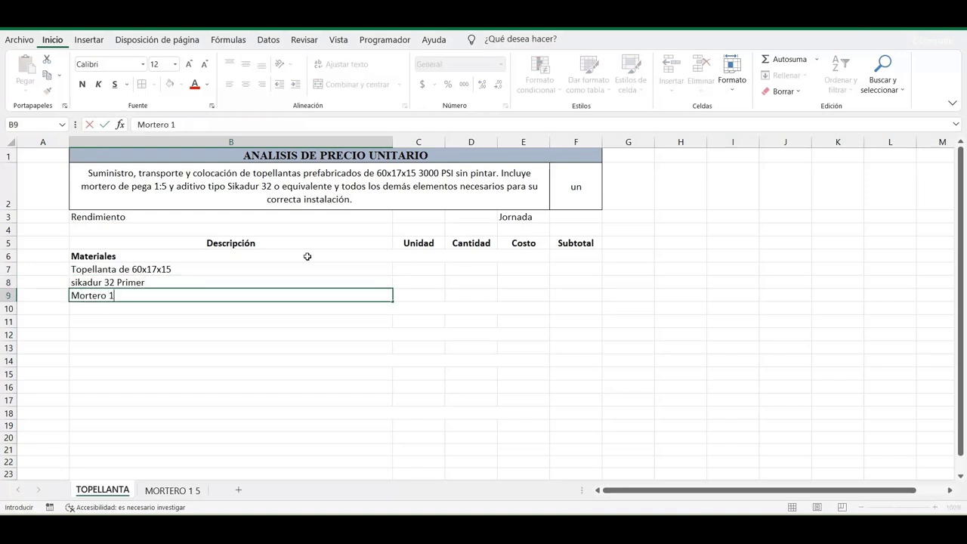
{"action": "type", "text": ":5 "}
{"action": "type", "text": "en o"}
{"action": "type", "text": "bra"}
{"action": "key", "text": "Return"}
Step: Add the Mano de obra heading with the crew line Cuadrilla 1 oficial + 1 ayudante raso
{"action": "type", "text": "M"}
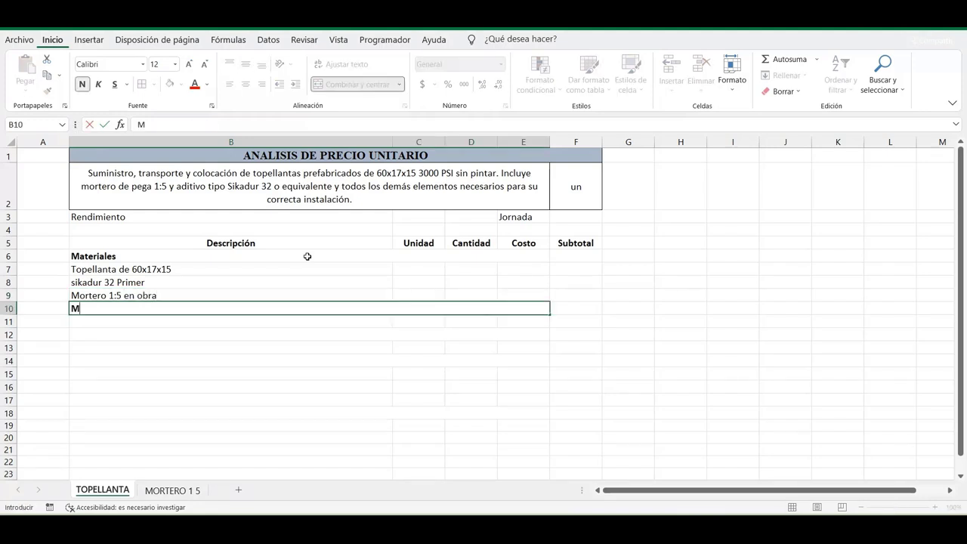
{"action": "type", "text": "ano de obra"}
{"action": "key", "text": "Return"}
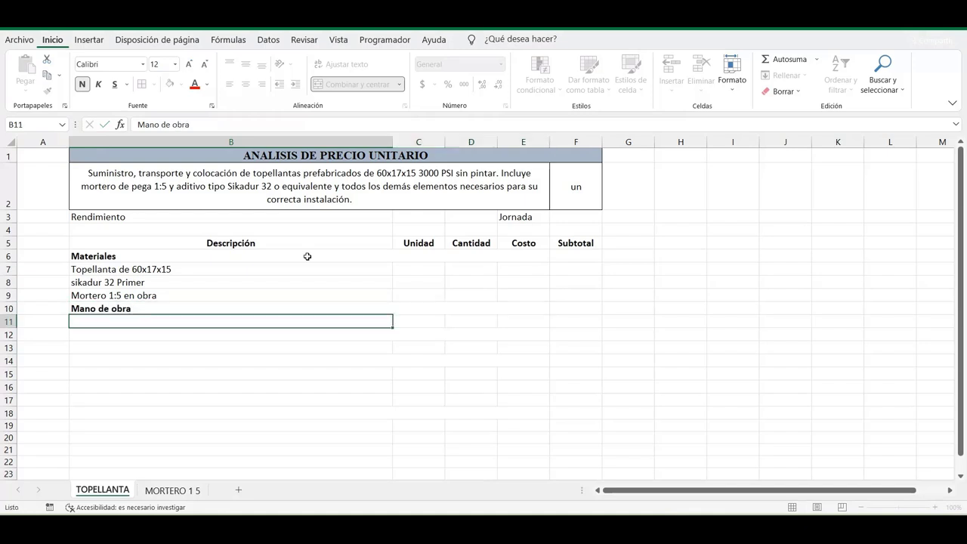
{"action": "type", "text": "Cuadr"}
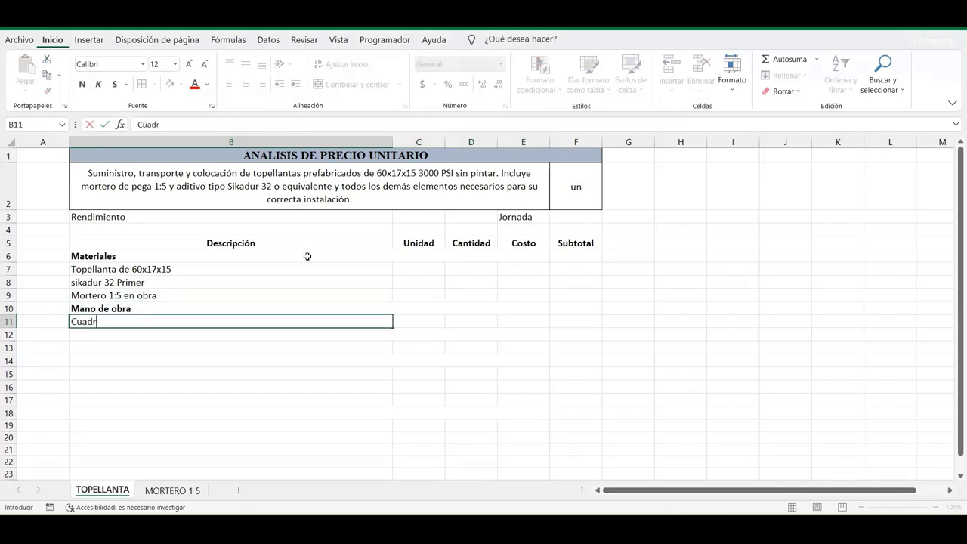
{"action": "type", "text": "illa "}
{"action": "type", "text": "1 oficial"}
{"action": "type", "text": " + 1"}
{"action": "type", "text": " ayudante r"}
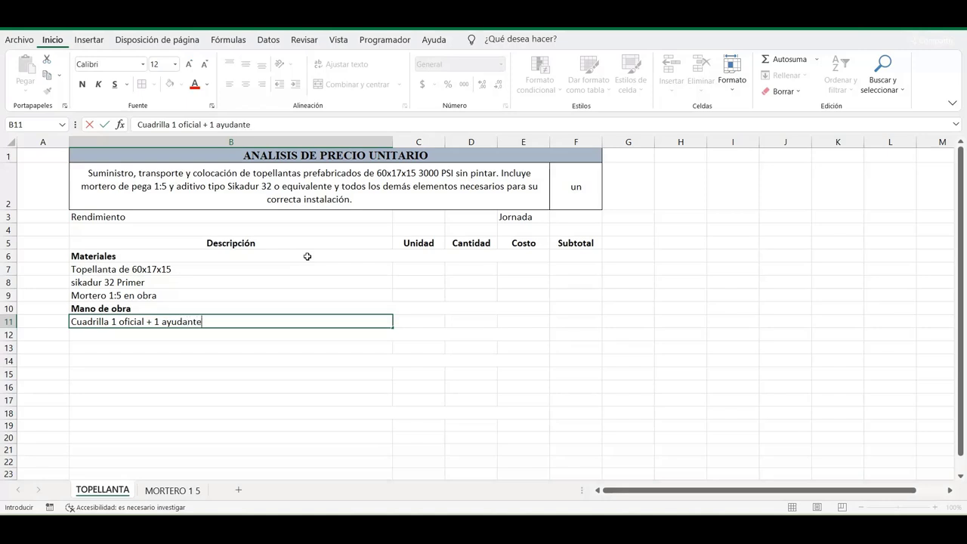
{"action": "type", "text": "aso"}
{"action": "key", "text": "Return"}
Step: Add the Herramienta heading with the item Herramienta menor in B13
{"action": "type", "text": "Her"}
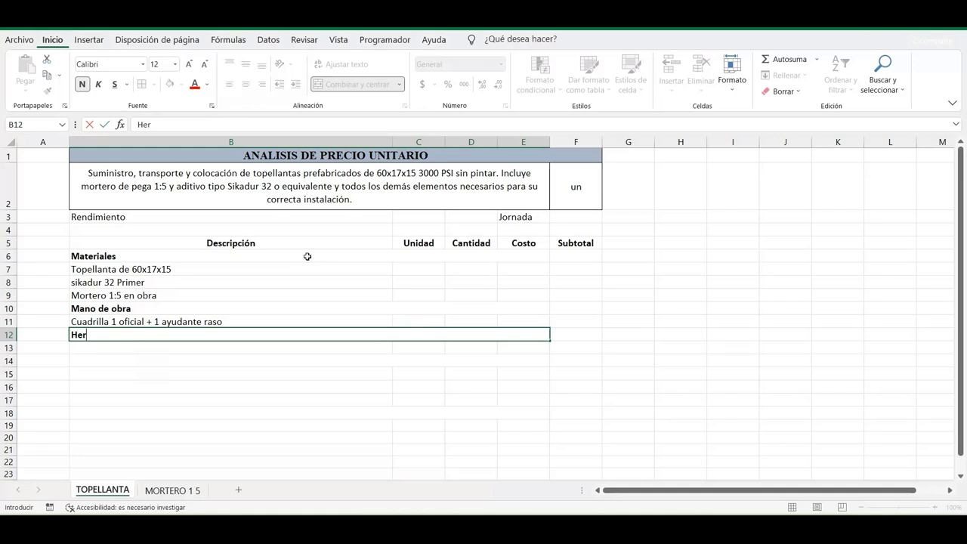
{"action": "type", "text": "ramienta"}
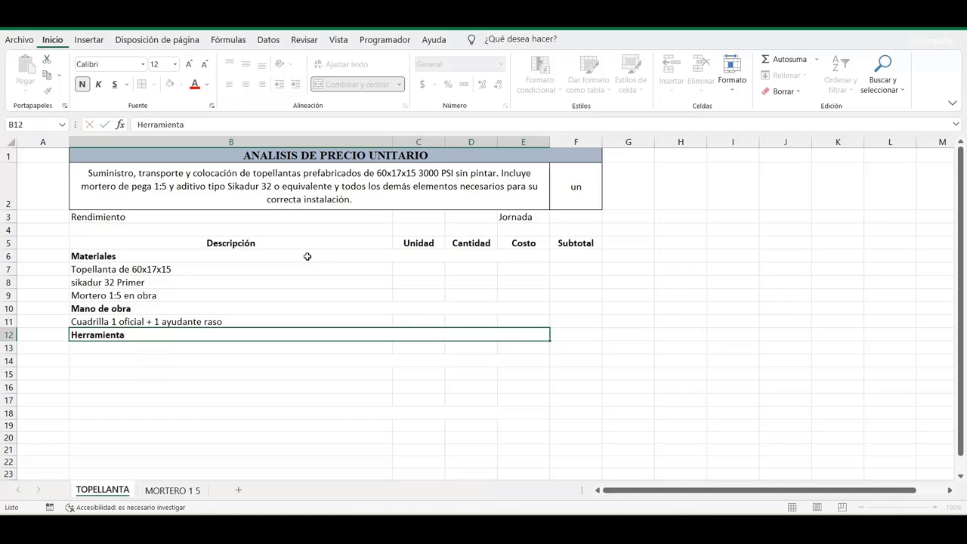
{"action": "key", "text": "Return"}
{"action": "type", "text": "Herramienta m"}
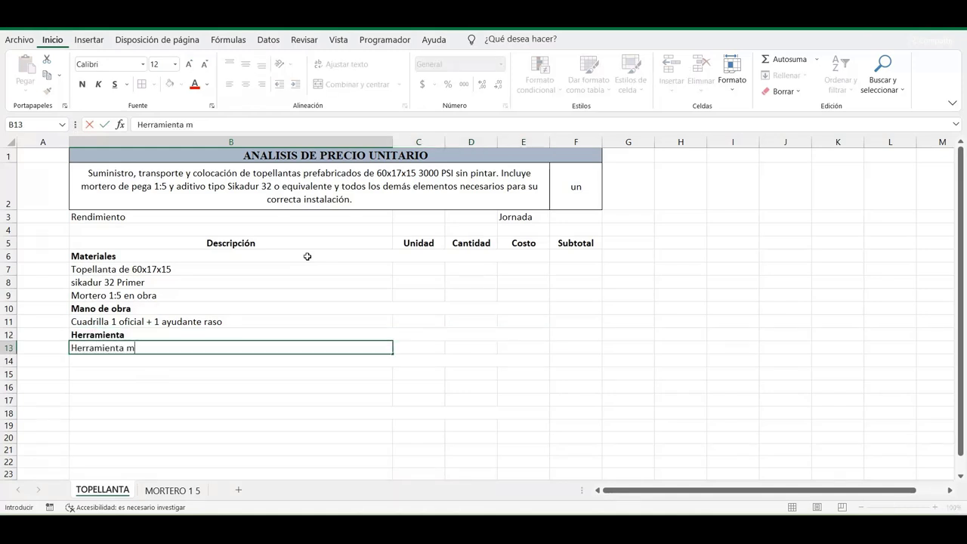
{"action": "type", "text": "enor"}
{"action": "key", "text": "Return"}
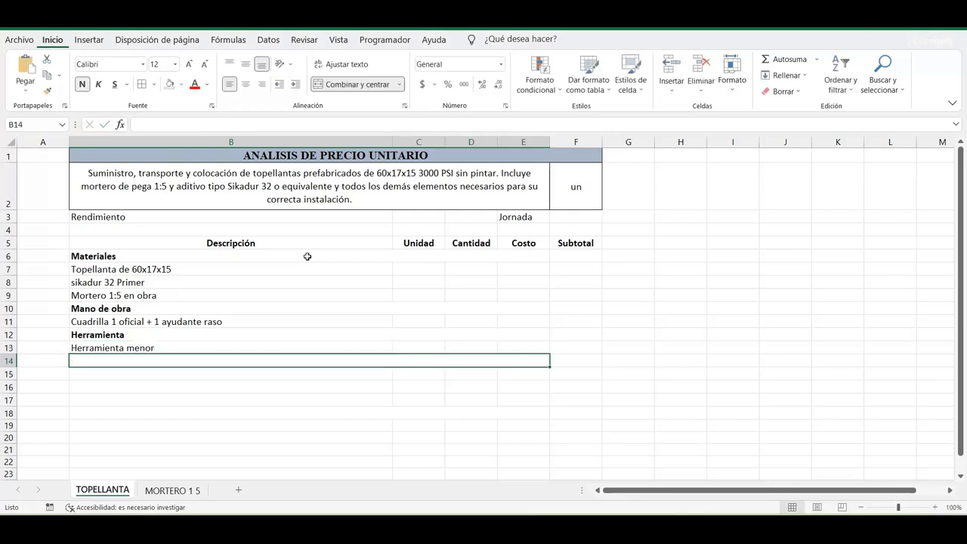
Step: Enter Transporte with Acarreo interno de materiales twice and Transporte de materiales, then Total (un) in B18
{"action": "type", "text": "Transporte"}
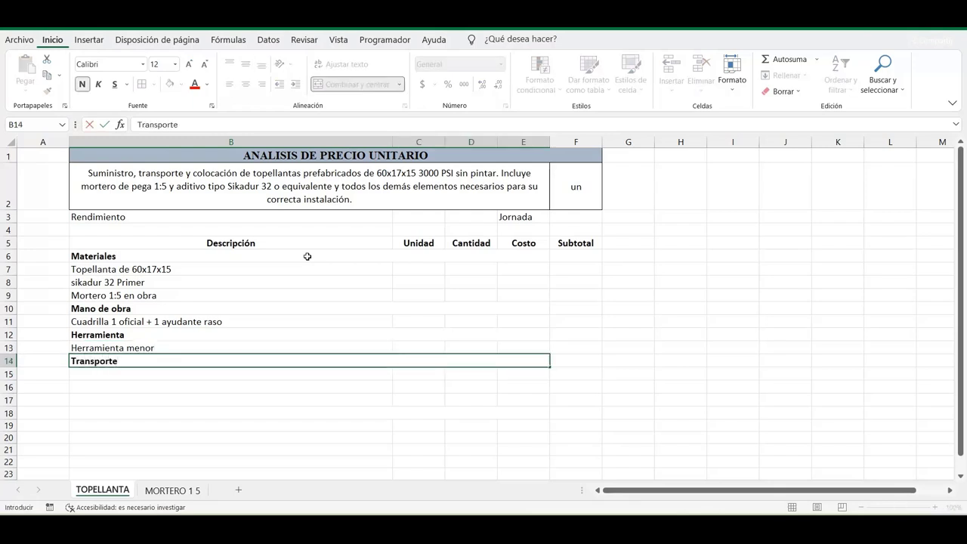
{"action": "key", "text": "Return"}
{"action": "type", "text": "Acarre"}
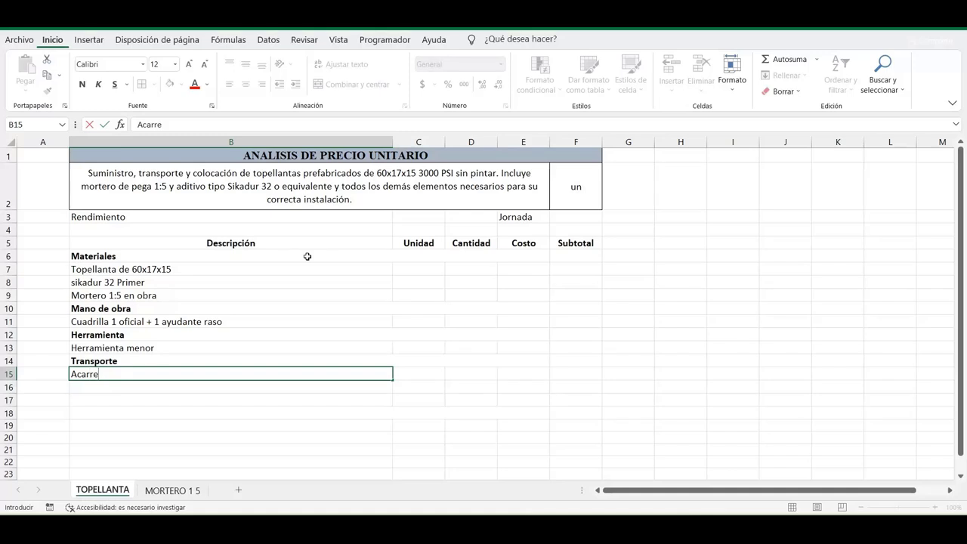
{"action": "type", "text": "o interno de "}
{"action": "type", "text": "materiales"}
{"action": "key", "text": "Return"}
{"action": "type", "text": "A"}
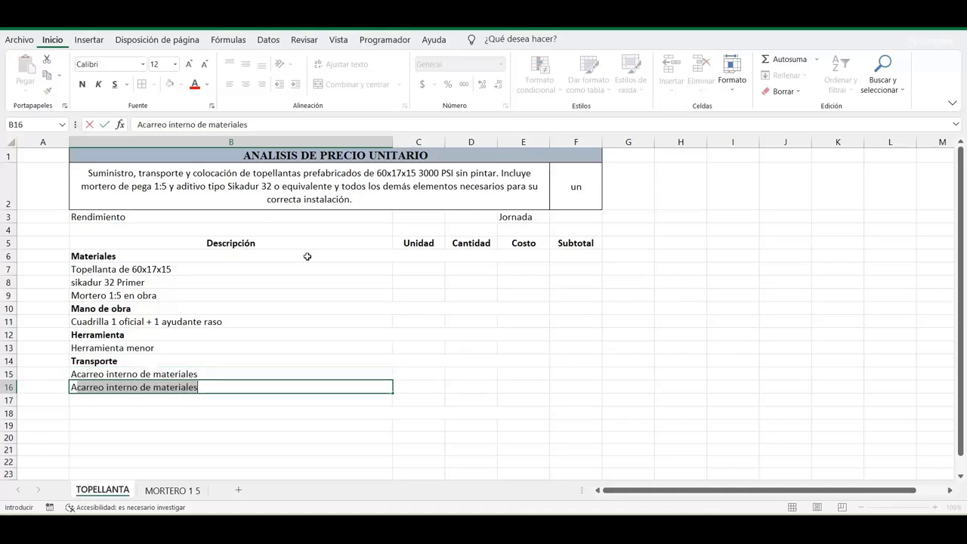
{"action": "key", "text": "Return"}
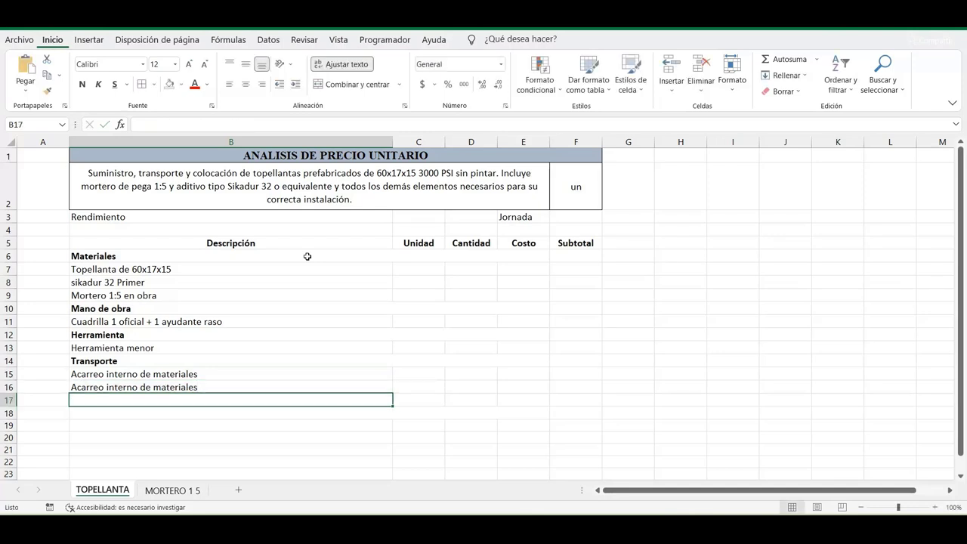
{"action": "type", "text": "Transpor"}
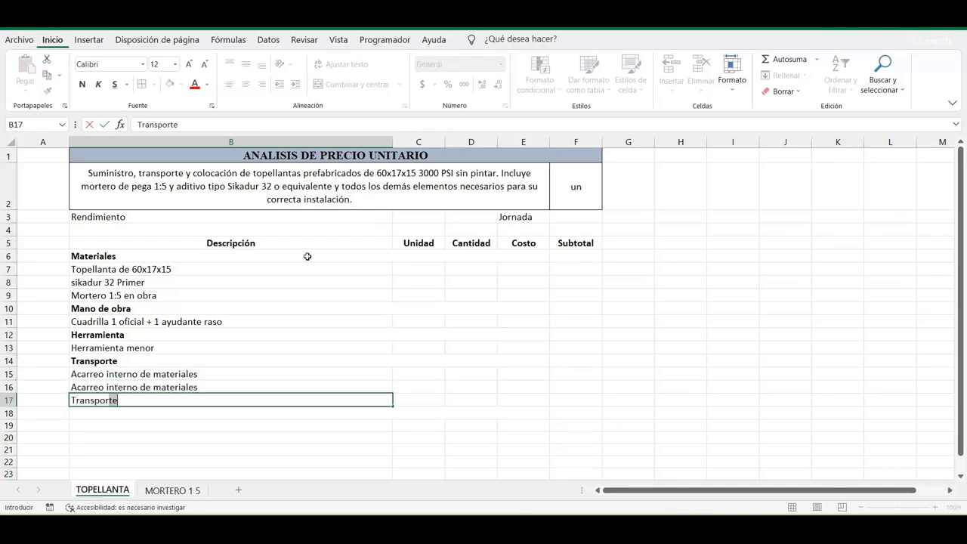
{"action": "type", "text": "te de materi"}
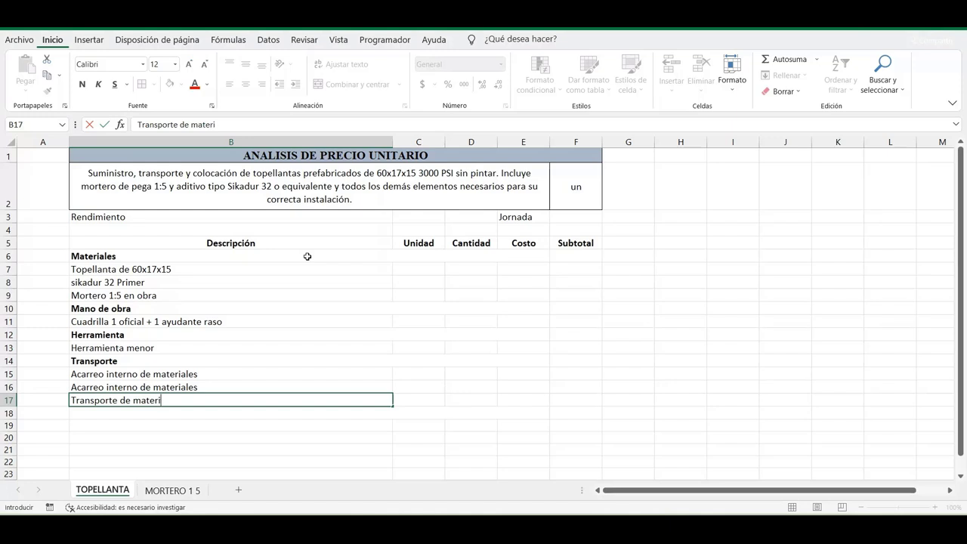
{"action": "type", "text": "ales"}
{"action": "key", "text": "Return"}
{"action": "type", "text": "T"}
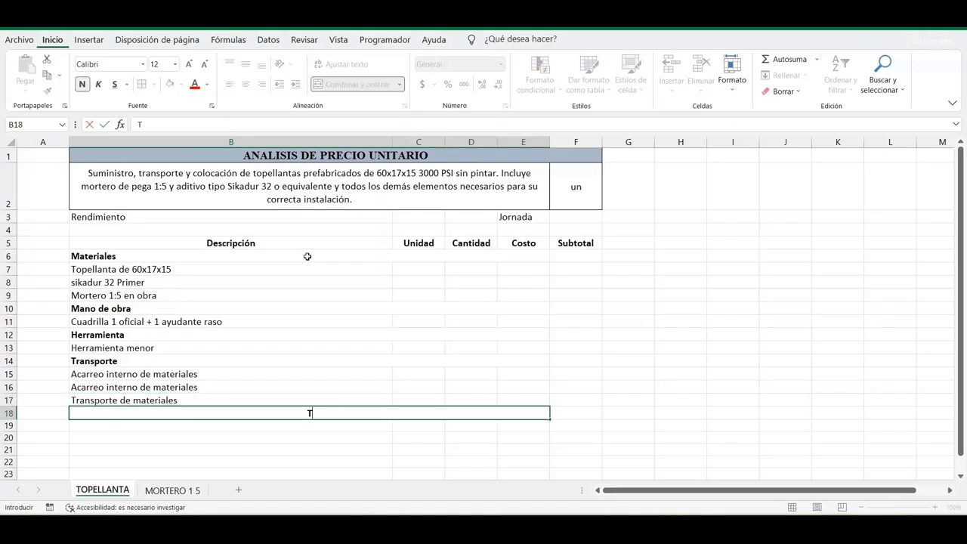
{"action": "type", "text": "otal (un"}
{"action": "type", "text": ")"}
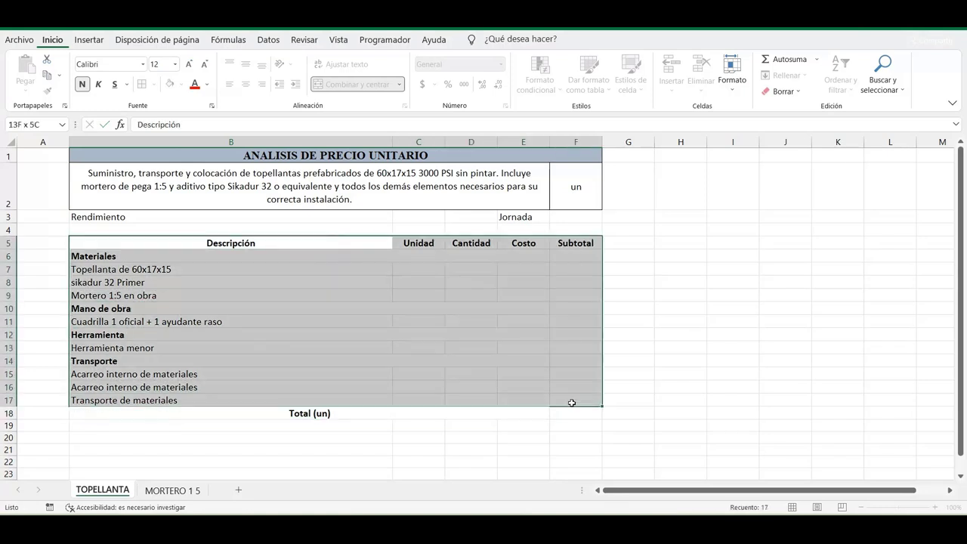
Step: Apply All Borders to B5:F18 and to the Rendimiento and Jornada cells B3:C3 and E3:F3
{"action": "left_click_drag", "start_coordinate": [333, 240], "coordinate": [578, 413]}
{"action": "left_click", "coordinate": [146, 90]}
{"action": "left_click_drag", "start_coordinate": [335, 219], "coordinate": [410, 218]}
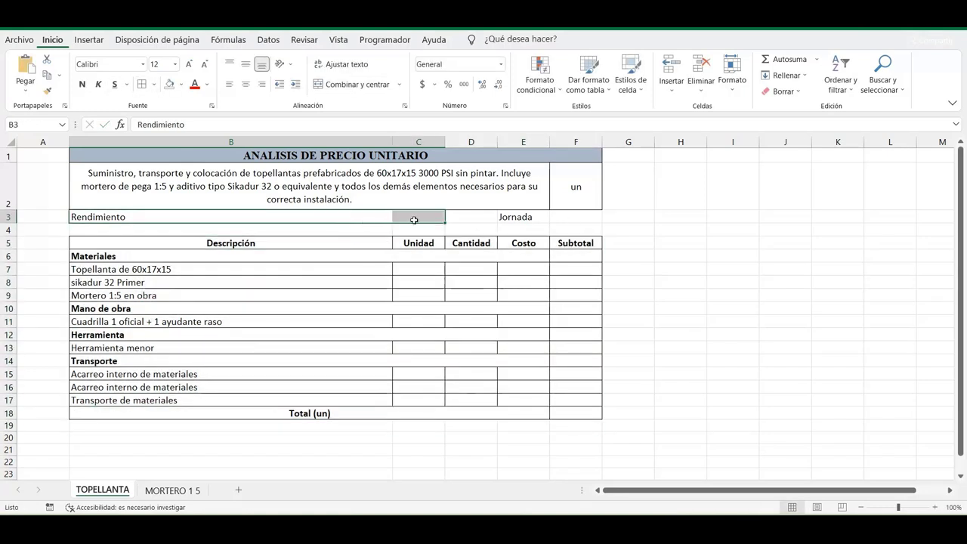
{"action": "left_click_drag", "start_coordinate": [523, 217], "coordinate": [574, 216], "text": "ctrl"}
{"action": "left_click", "coordinate": [141, 84]}
Step: Shade the header row B5:F5 and the Total row B18:F18 light blue
{"action": "left_click_drag", "start_coordinate": [230, 243], "coordinate": [576, 243]}
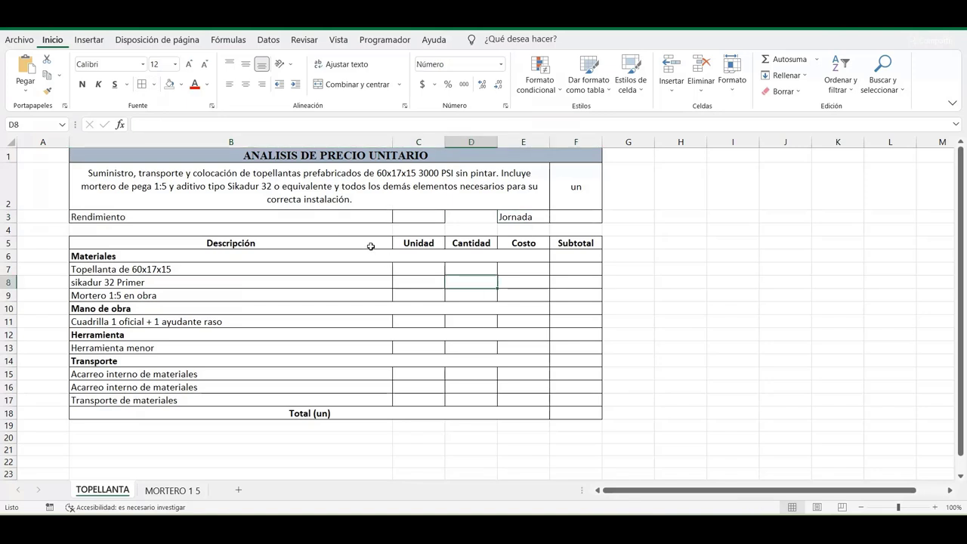
{"action": "left_click_drag", "start_coordinate": [302, 413], "coordinate": [550, 413]}
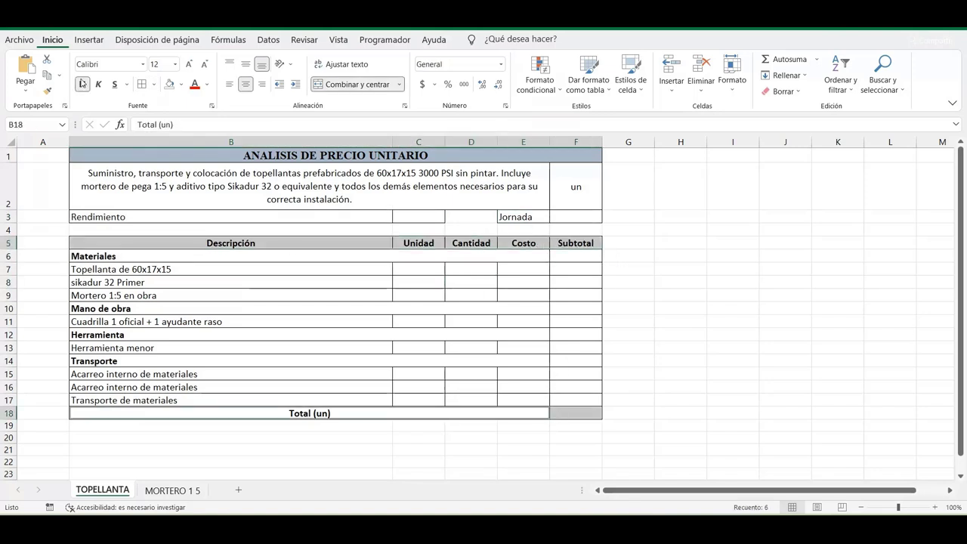
{"action": "left_click", "coordinate": [181, 86]}
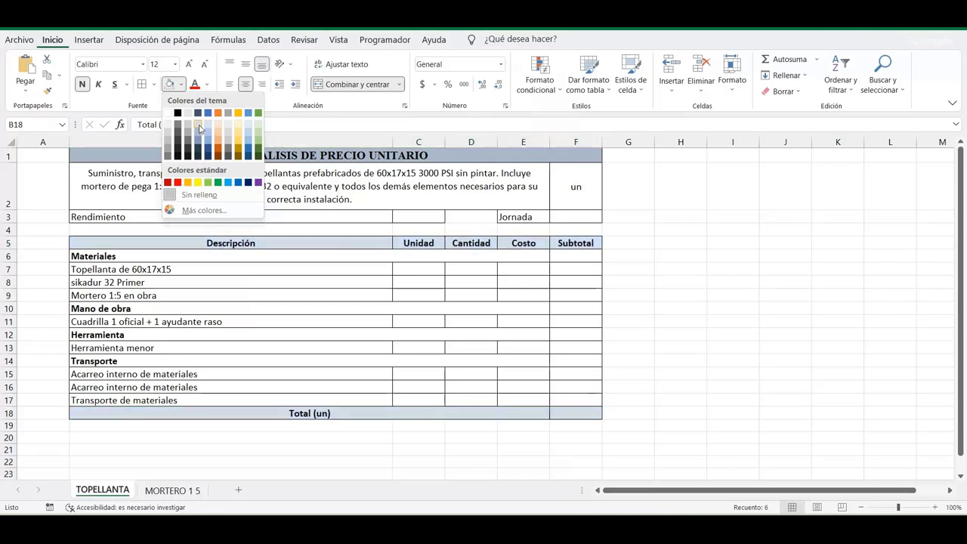
{"action": "left_click", "coordinate": [200, 128]}
{"action": "left_click", "coordinate": [428, 271]}
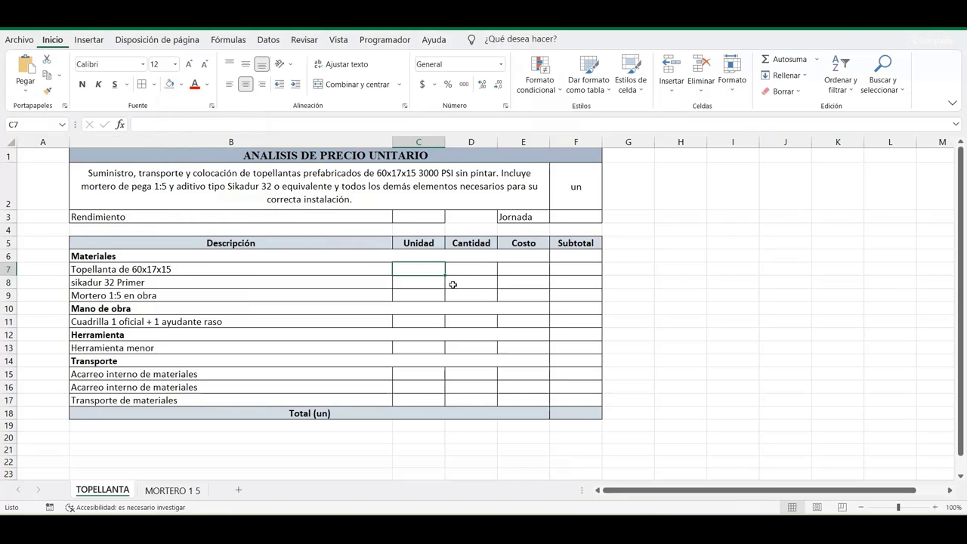
Step: Enter units un, kg and m3 for the three materials in C7:C9
{"action": "type", "text": "un"}
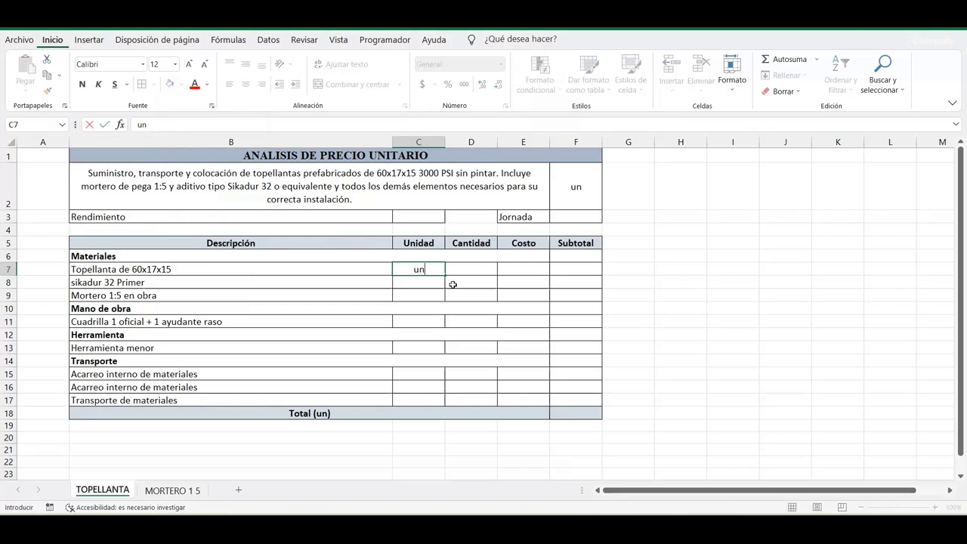
{"action": "key", "text": "Return"}
{"action": "type", "text": "k"}
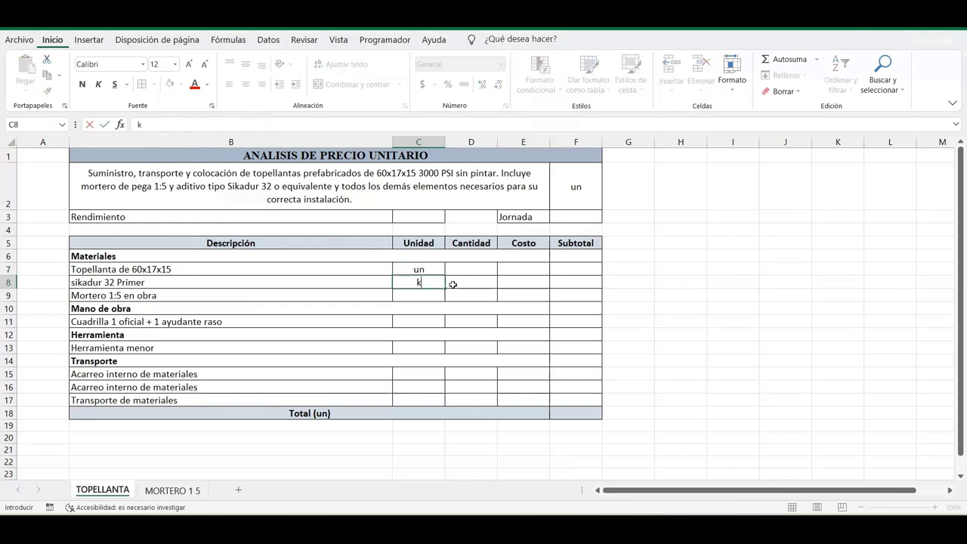
{"action": "type", "text": "g"}
{"action": "key", "text": "Return"}
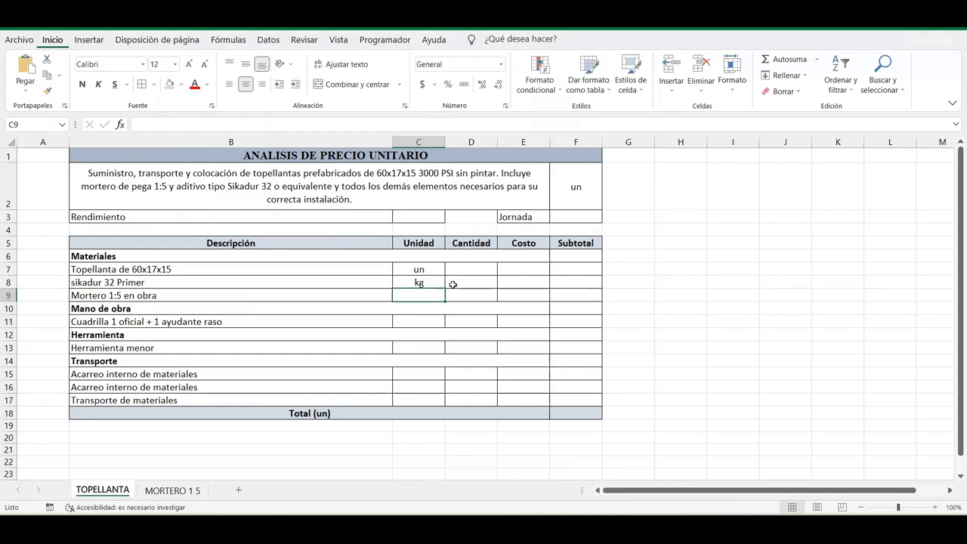
{"action": "type", "text": "m3"}
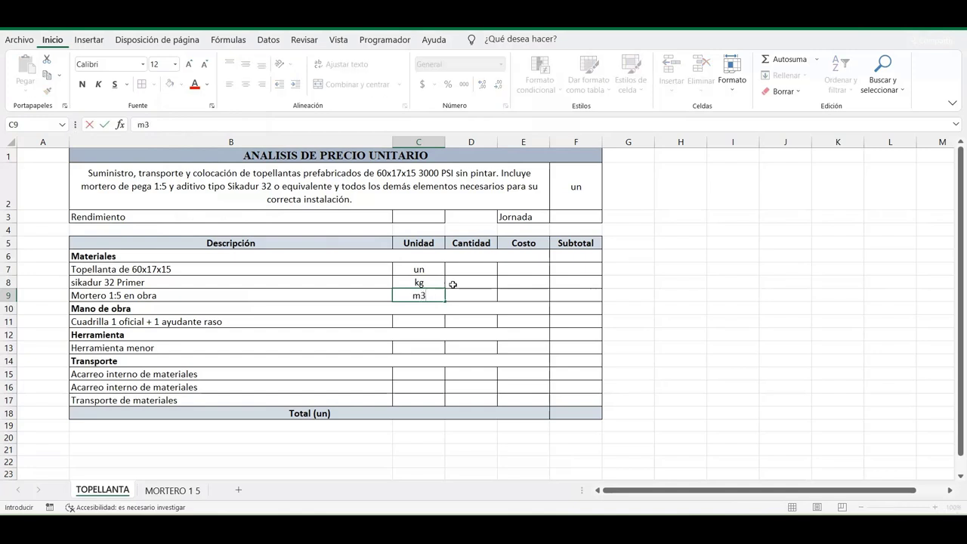
{"action": "left_click", "coordinate": [429, 325]}
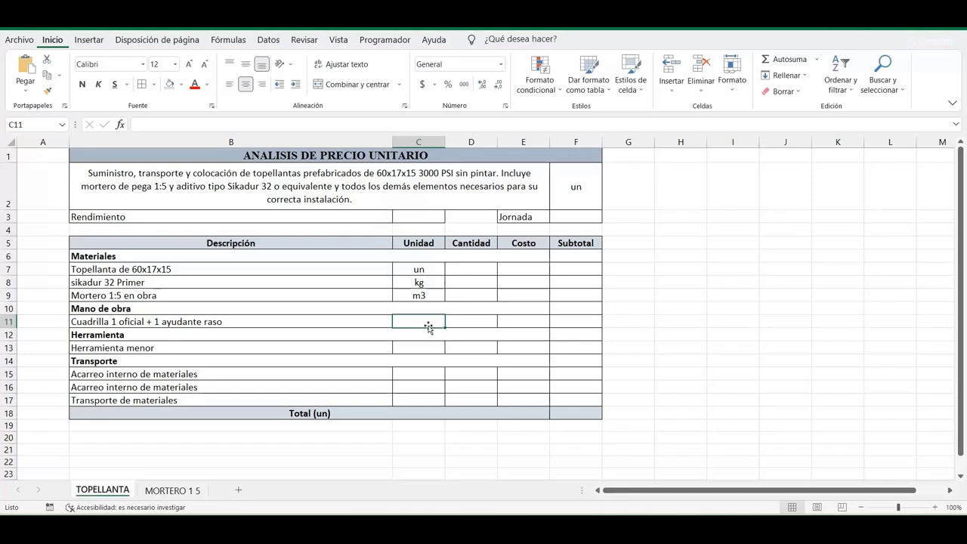
Step: Set unit jor for the crew in C11 and %(mo) for Herramienta menor in C13
{"action": "type", "text": "jor"}
{"action": "key", "text": "Return"}
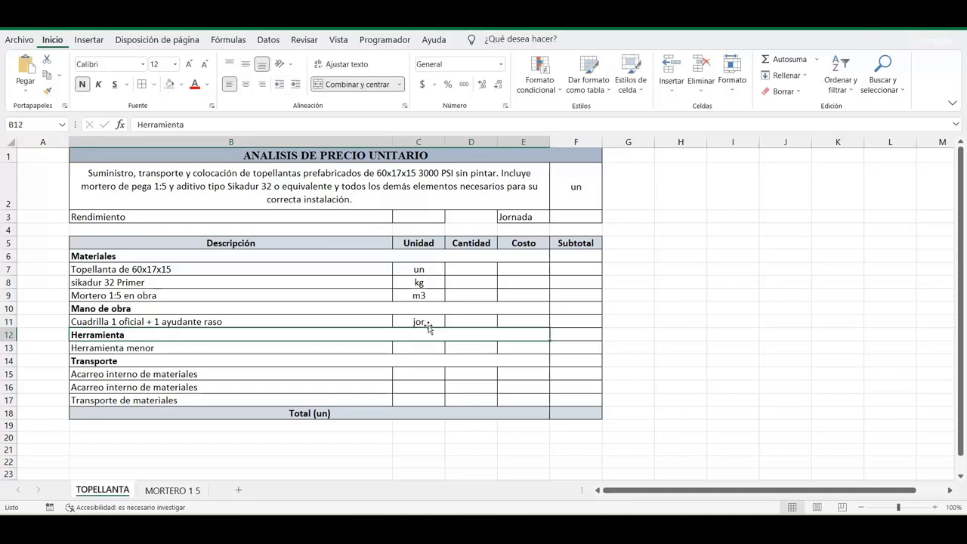
{"action": "left_click", "coordinate": [420, 345]}
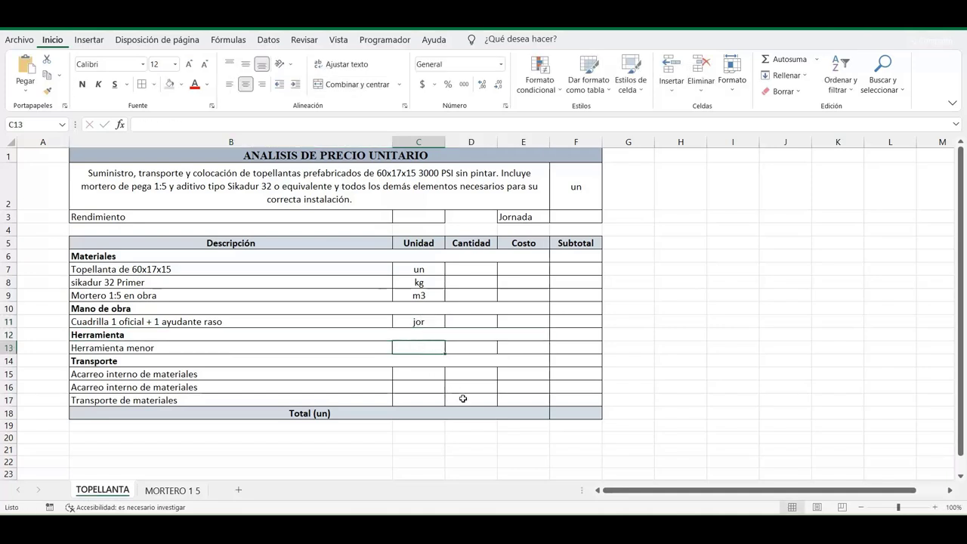
{"action": "type", "text": "%(mo"}
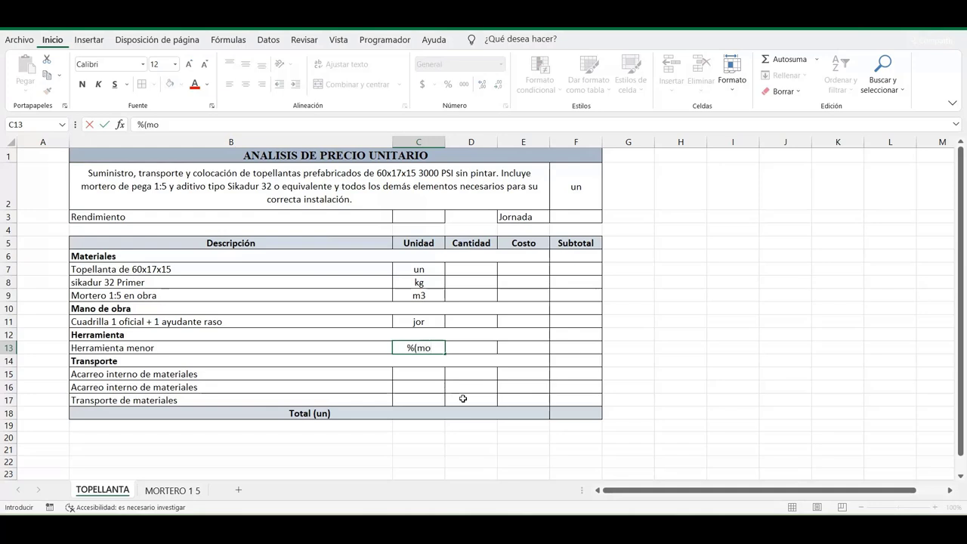
{"action": "type", "text": ")"}
{"action": "left_click", "coordinate": [432, 371]}
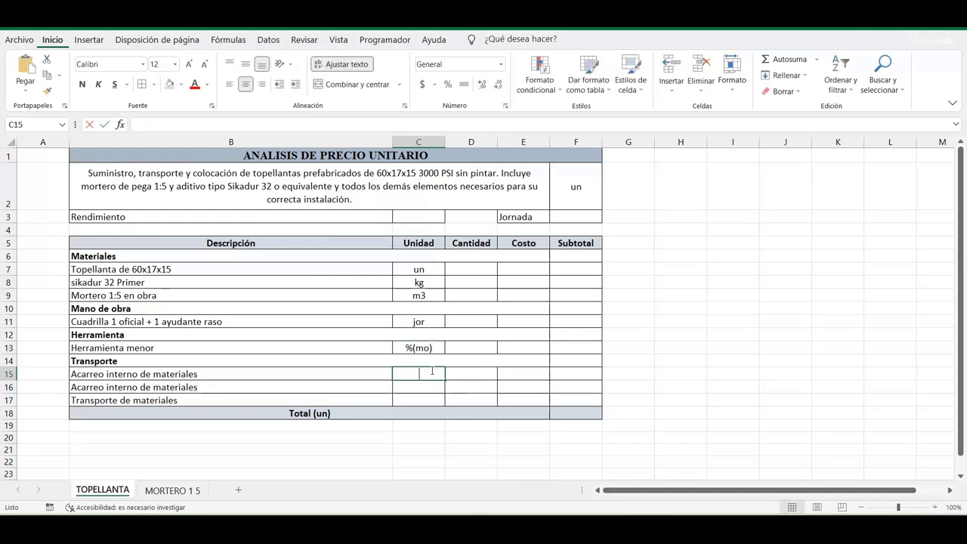
Step: Enter units kg, m3 and kg for the three transport items in C15:C17
{"action": "type", "text": "kg"}
{"action": "key", "text": "Return"}
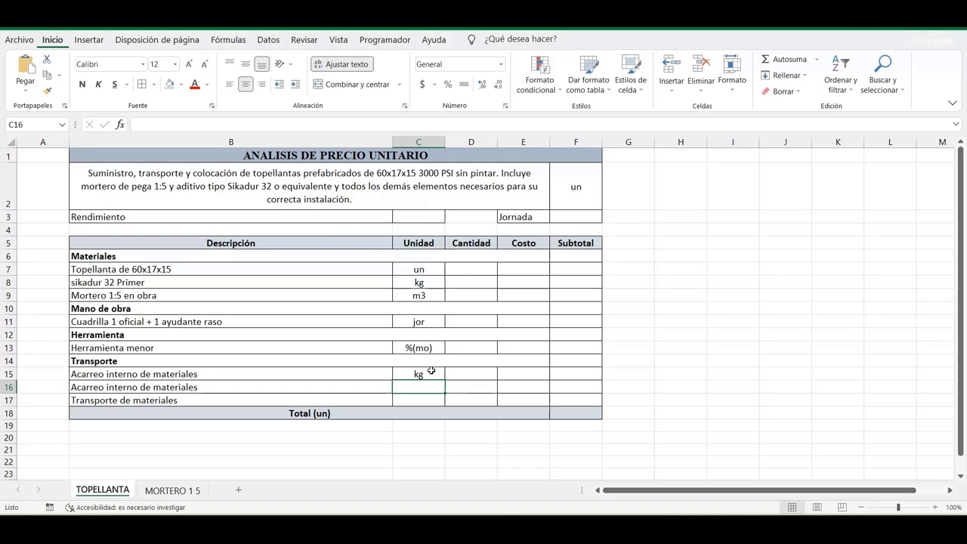
{"action": "type", "text": "m3"}
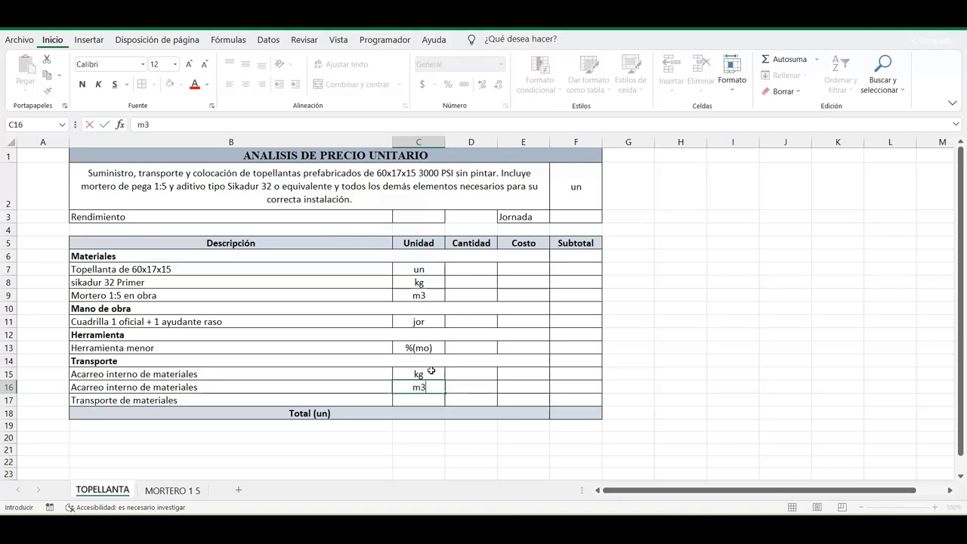
{"action": "key", "text": "Return"}
{"action": "type", "text": "kg"}
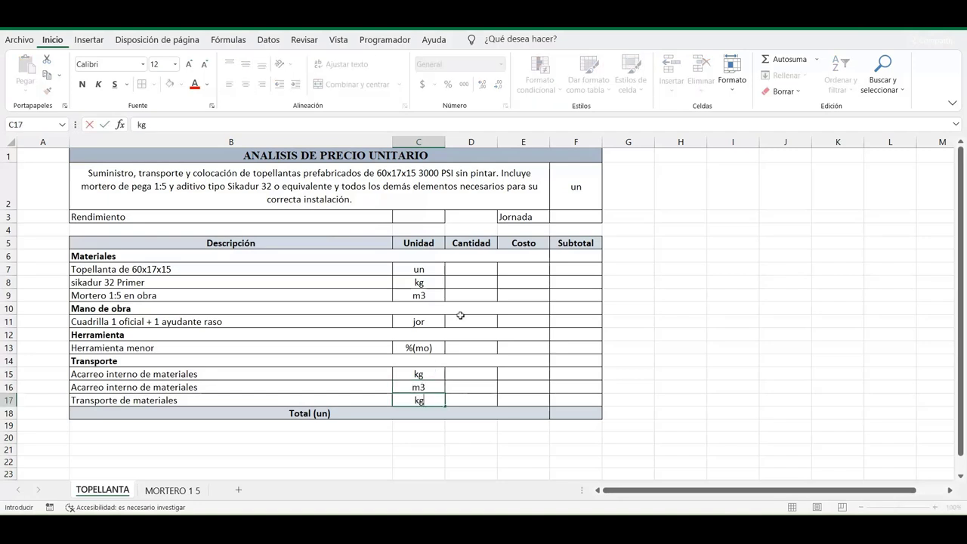
{"action": "left_click", "coordinate": [465, 273]}
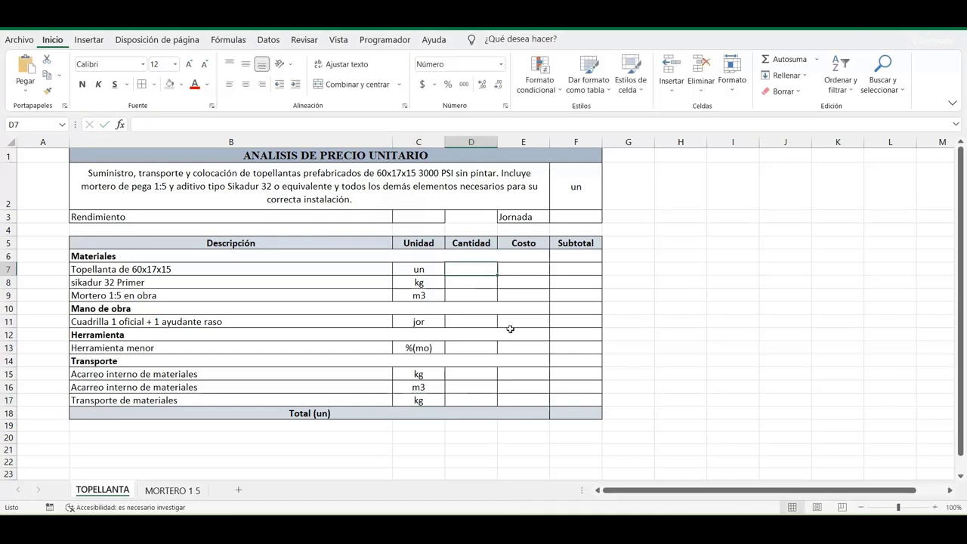
Step: Enter quantities 1 for the topellanta, =1/8 for Sikadur and =(0,6*0,17*0,04)*1,05 for the mortar
{"action": "type", "text": "1"}
{"action": "key", "text": "Return"}
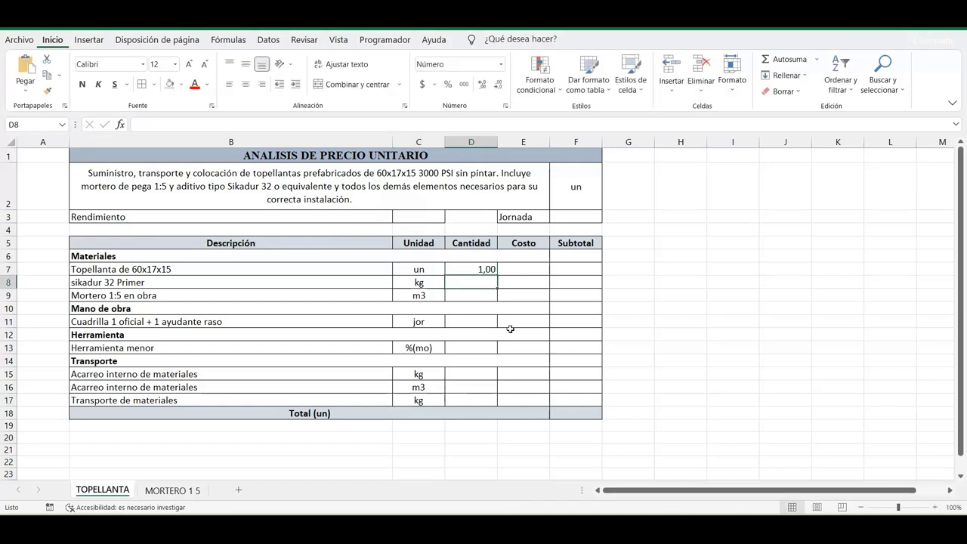
{"action": "type", "text": "="}
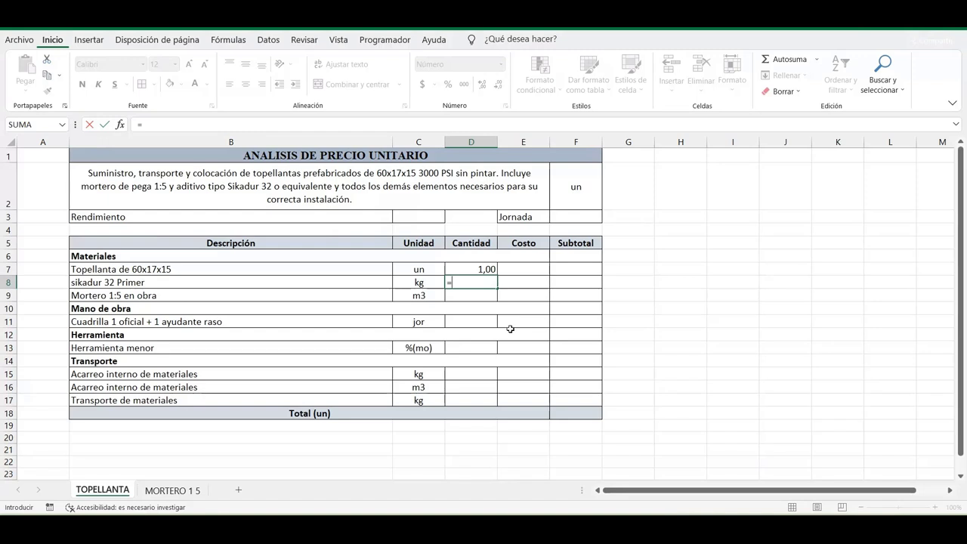
{"action": "type", "text": "1/8"}
{"action": "key", "text": "Return"}
{"action": "type", "text": "=("}
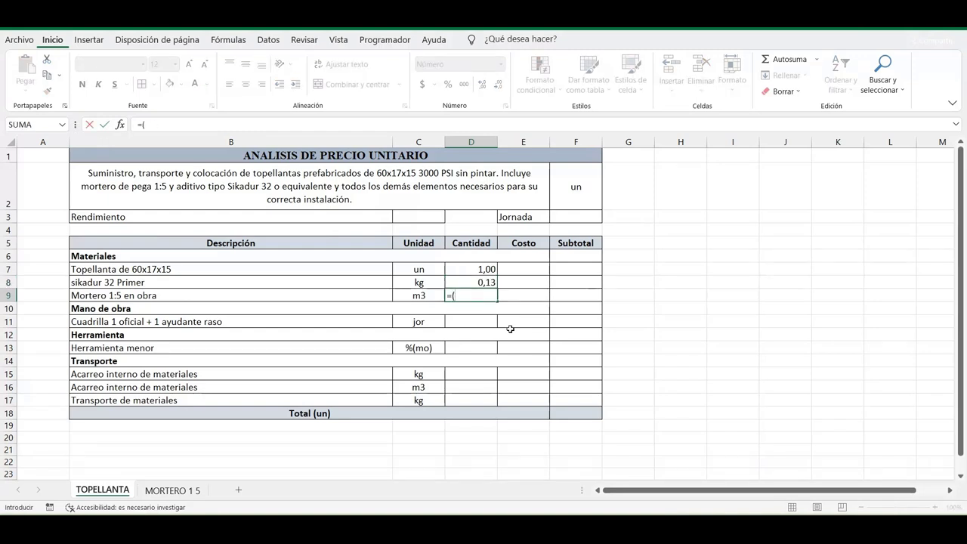
{"action": "type", "text": "0,6"}
{"action": "type", "text": "*"}
{"action": "type", "text": "0,17*"}
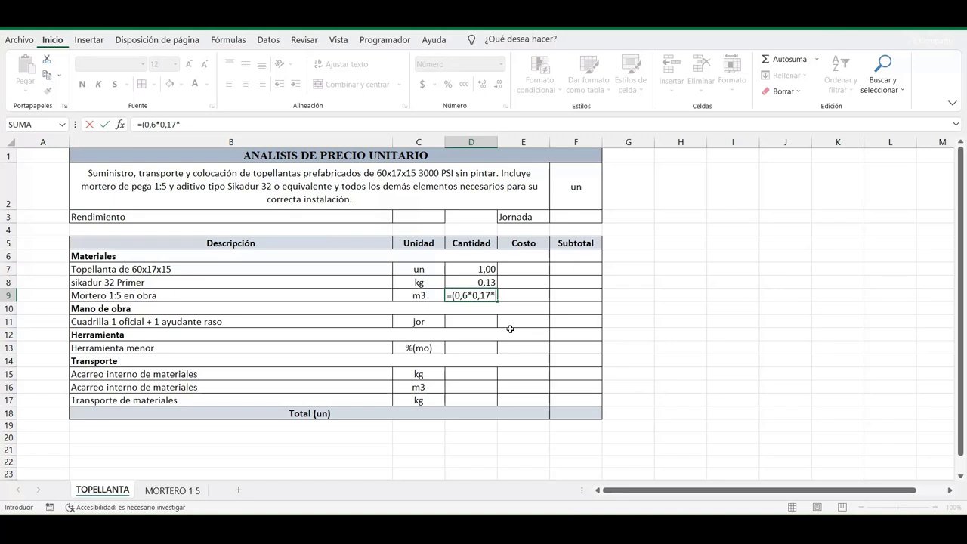
{"action": "type", "text": "0,04)"}
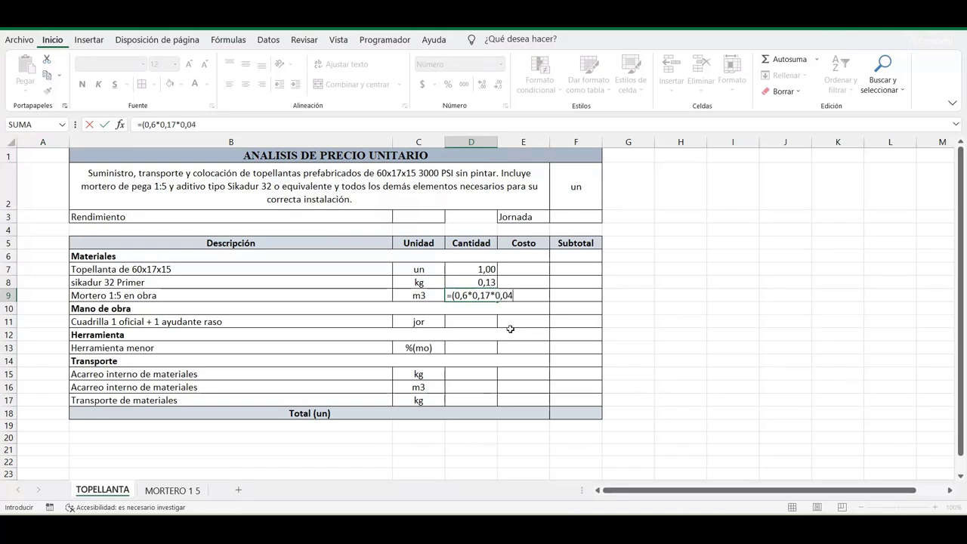
{"action": "type", "text": "*1,"}
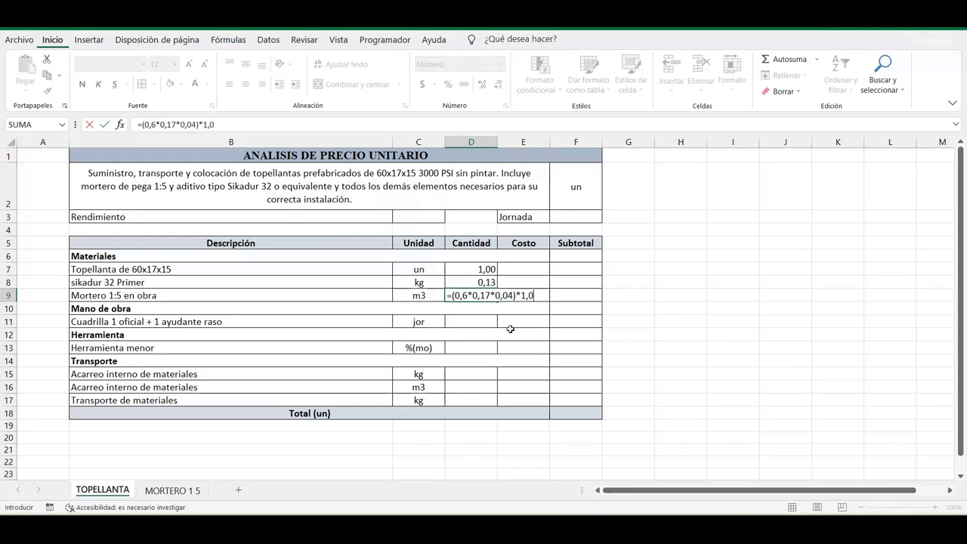
{"action": "type", "text": "05"}
{"action": "key", "text": "Return"}
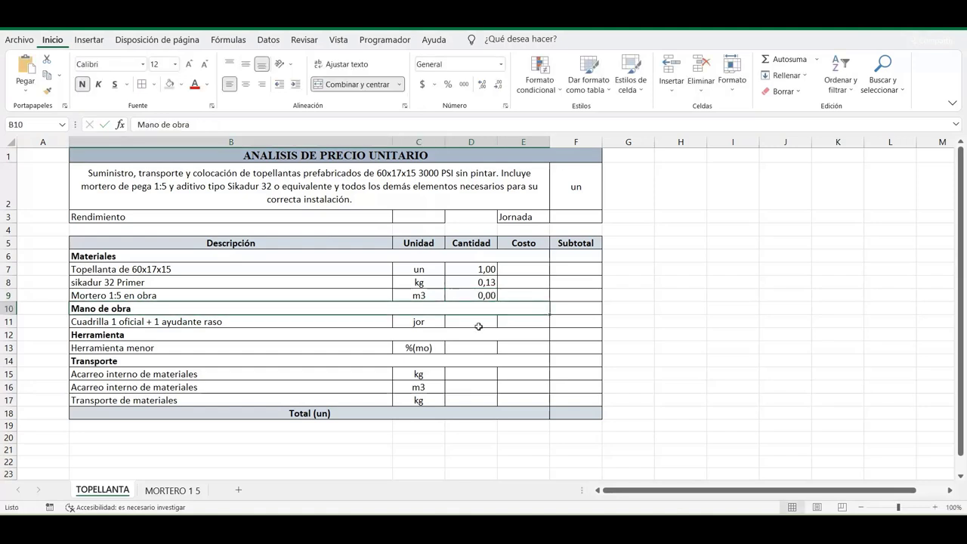
{"action": "left_click", "coordinate": [478, 327]}
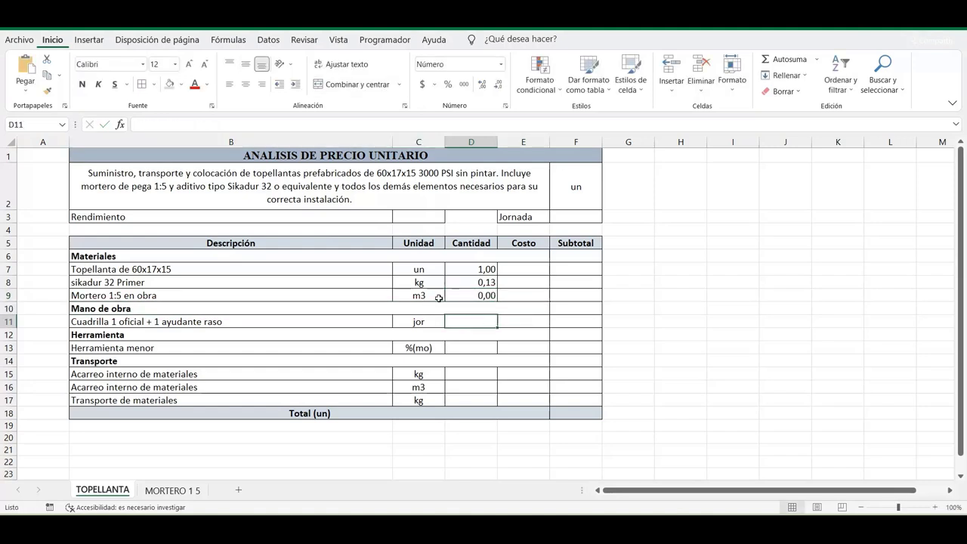
Step: Set Rendimiento to 14 in C3 and Jornada to 8 in F3
{"action": "left_click", "coordinate": [419, 219]}
{"action": "type", "text": "14"}
{"action": "left_click", "coordinate": [573, 216]}
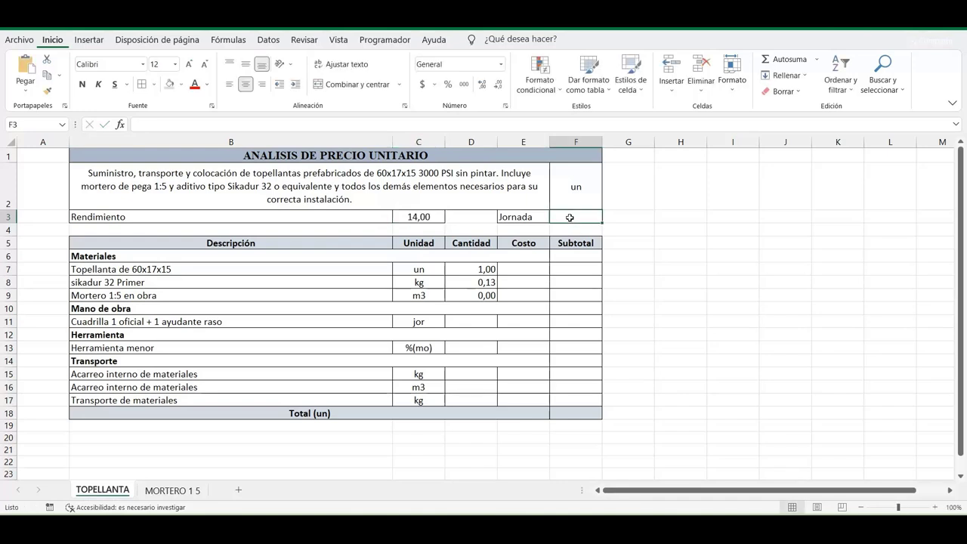
{"action": "type", "text": "8"}
Step: Set the crew quantity D11 to =1/C3 and the minor tools quantity D13 to 5%
{"action": "left_click", "coordinate": [485, 321]}
{"action": "type", "text": "=1"}
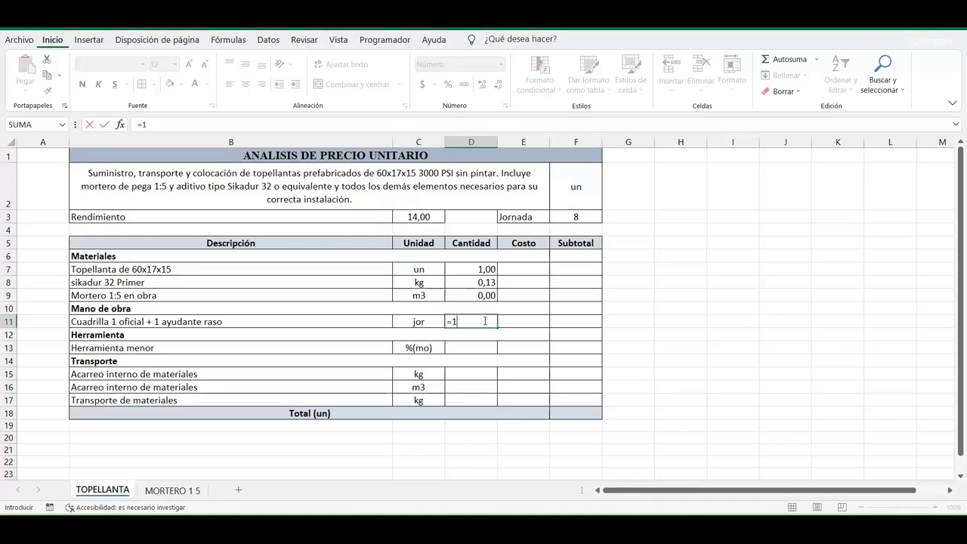
{"action": "type", "text": "/"}
{"action": "left_click", "coordinate": [415, 216]}
{"action": "key", "text": "Return"}
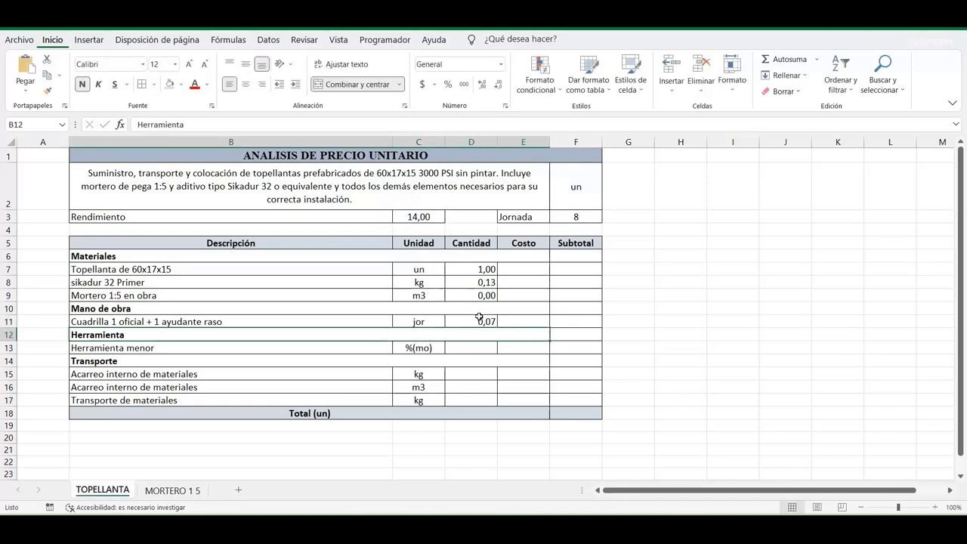
{"action": "left_click", "coordinate": [480, 348]}
{"action": "type", "text": "=5"}
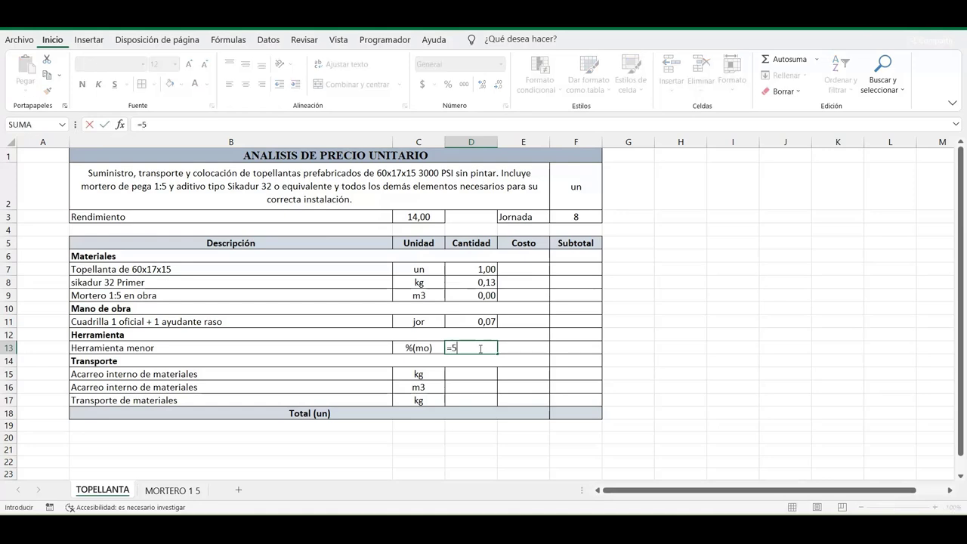
{"action": "type", "text": "%"}
{"action": "key", "text": "Return"}
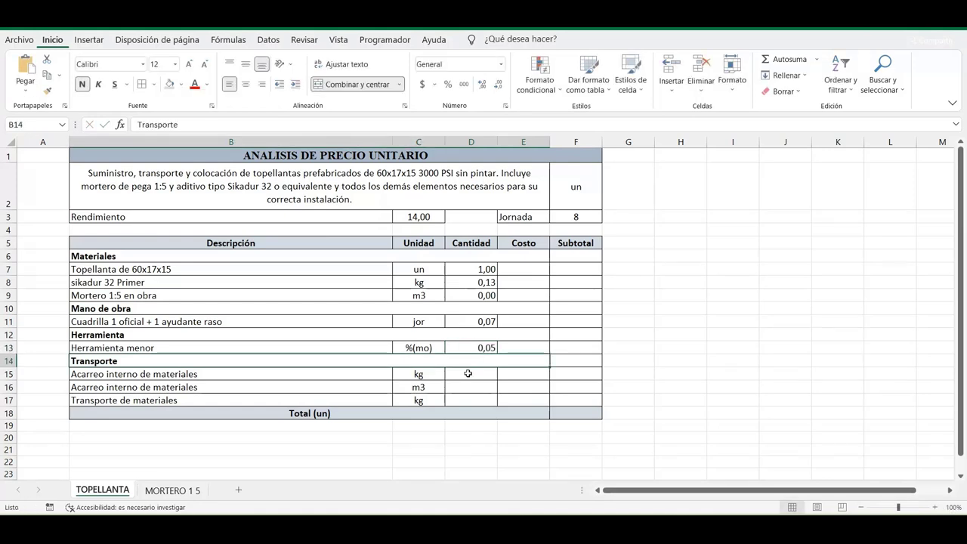
Step: Fill transport quantities: D15 =30*D7+D8, D16 =D9 and D17 =D15
{"action": "left_click", "coordinate": [468, 373]}
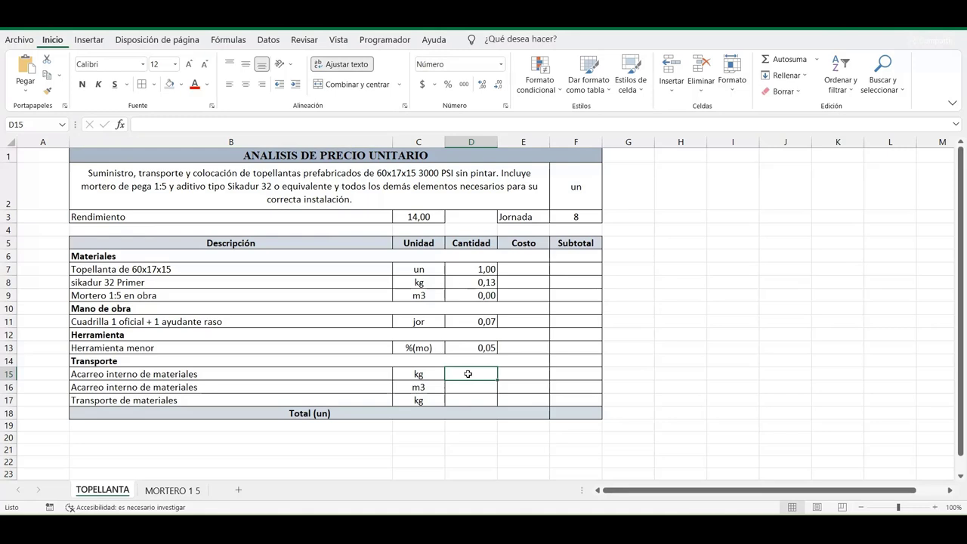
{"action": "type", "text": "=30*"}
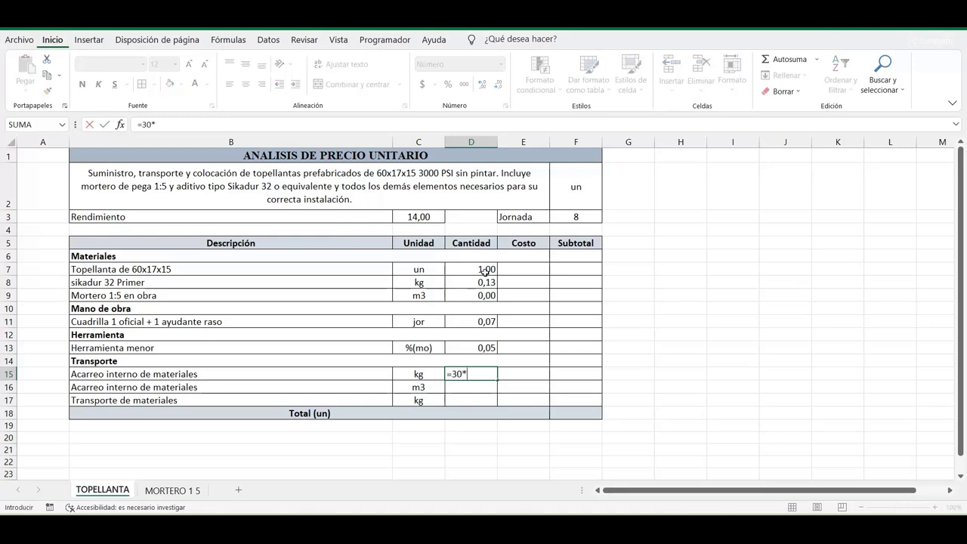
{"action": "left_click", "coordinate": [486, 271]}
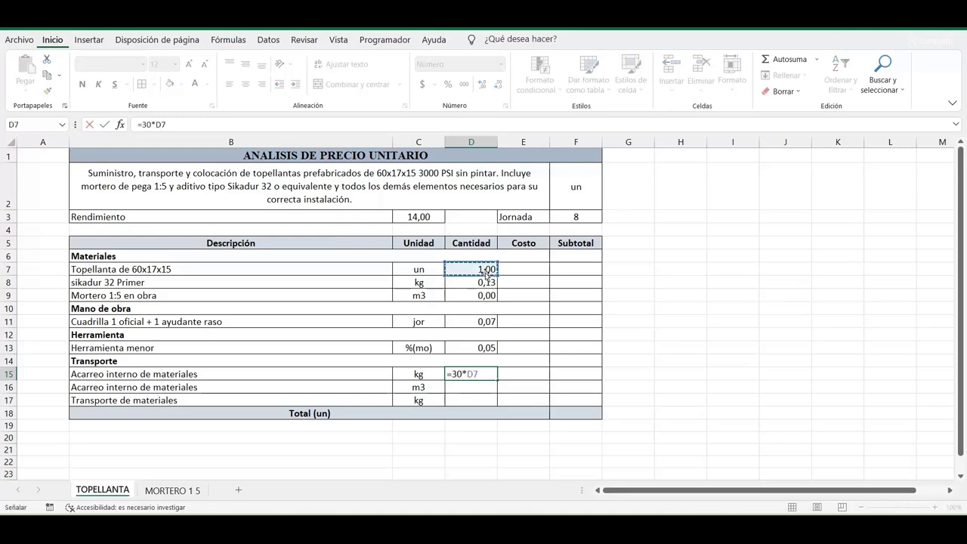
{"action": "type", "text": "+"}
{"action": "left_click", "coordinate": [477, 286]}
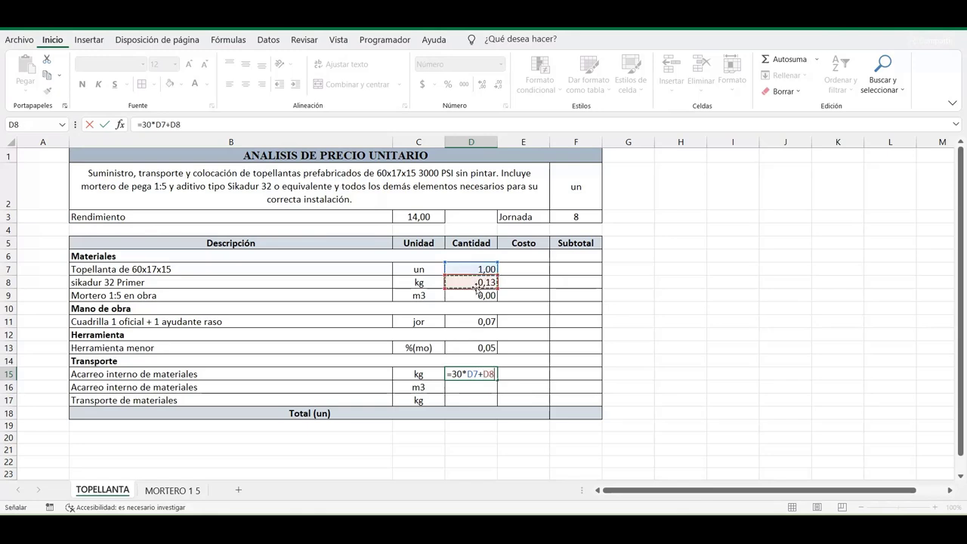
{"action": "key", "text": "Return"}
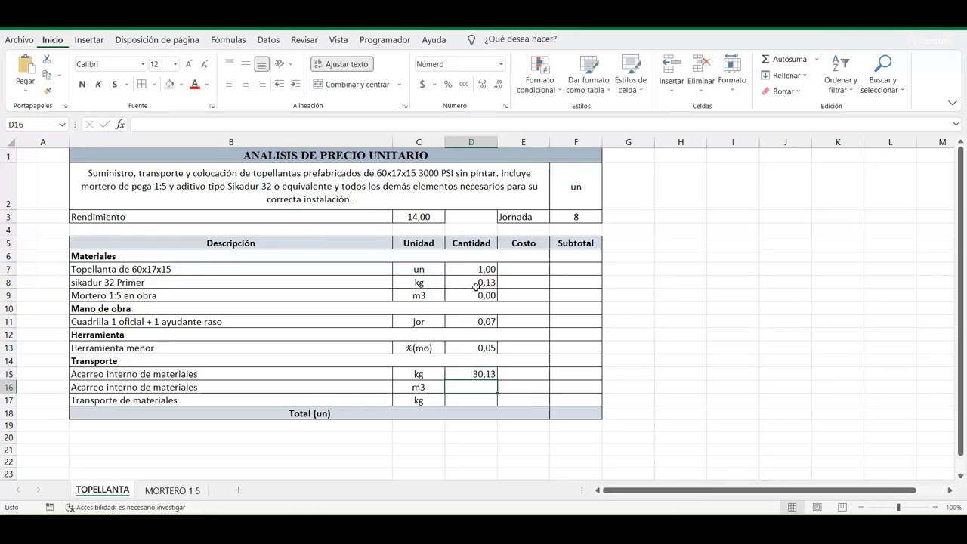
{"action": "type", "text": "="}
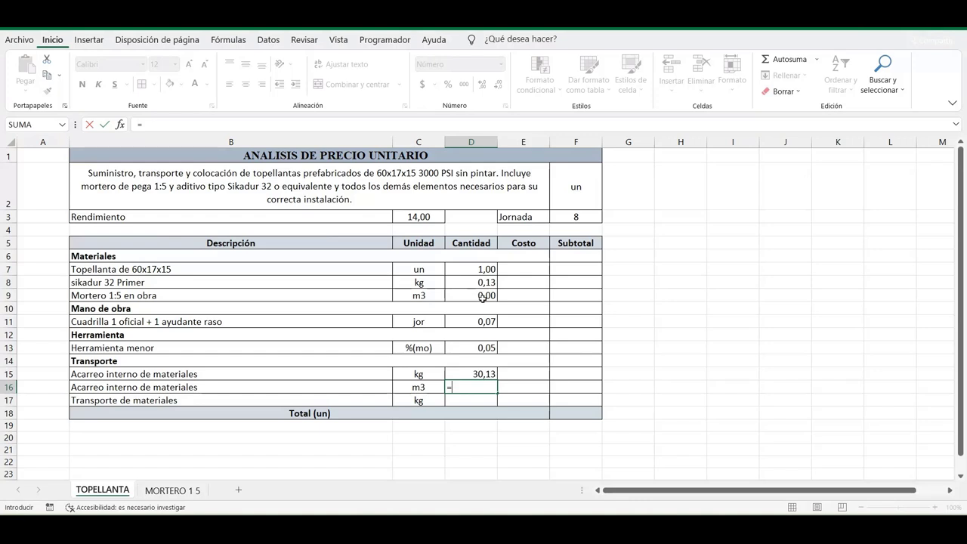
{"action": "left_click", "coordinate": [484, 298]}
{"action": "key", "text": "Return"}
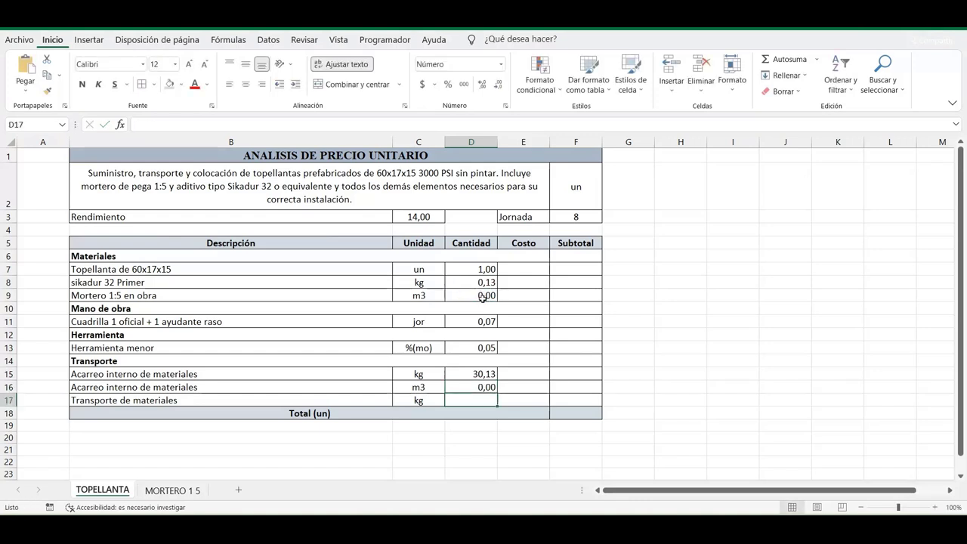
{"action": "type", "text": "="}
{"action": "left_click", "coordinate": [478, 375]}
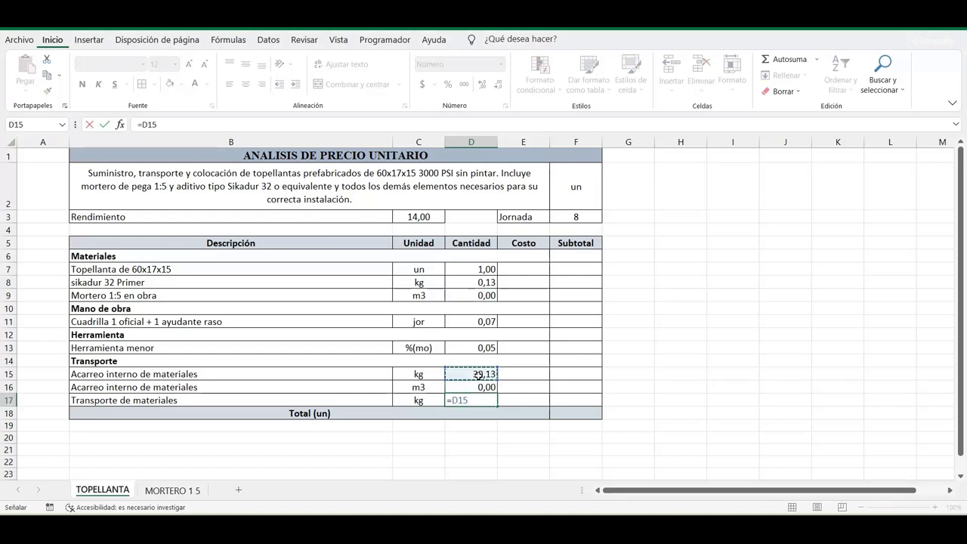
{"action": "key", "text": "Return"}
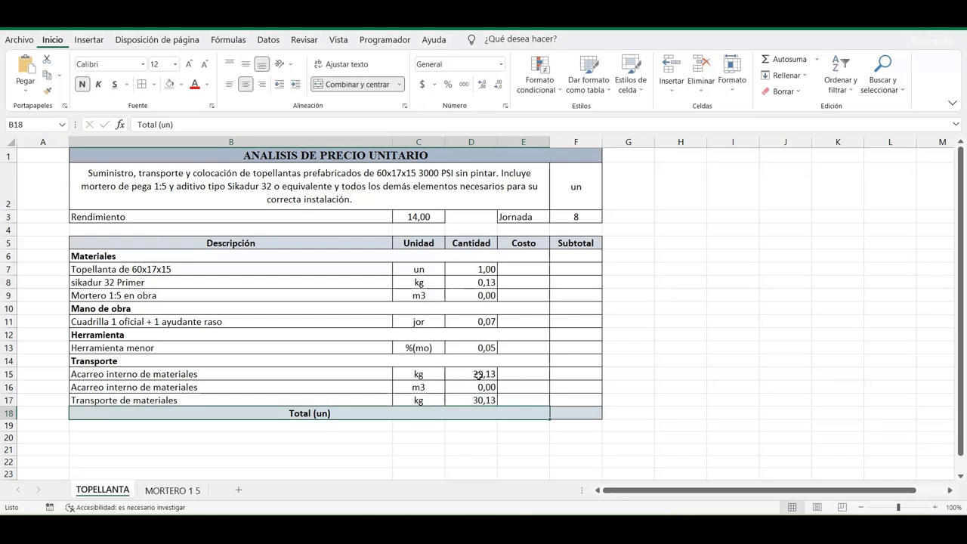
Step: Enter unit costs 17052 and 195900, and link the mortar cost to 'MORTERO 1 5'!F19
{"action": "left_click", "coordinate": [531, 268]}
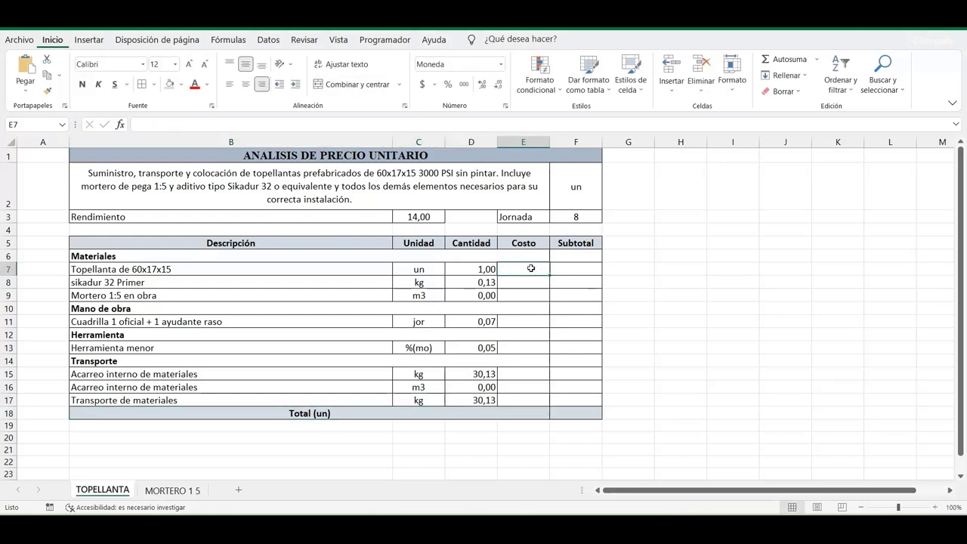
{"action": "type", "text": "17"}
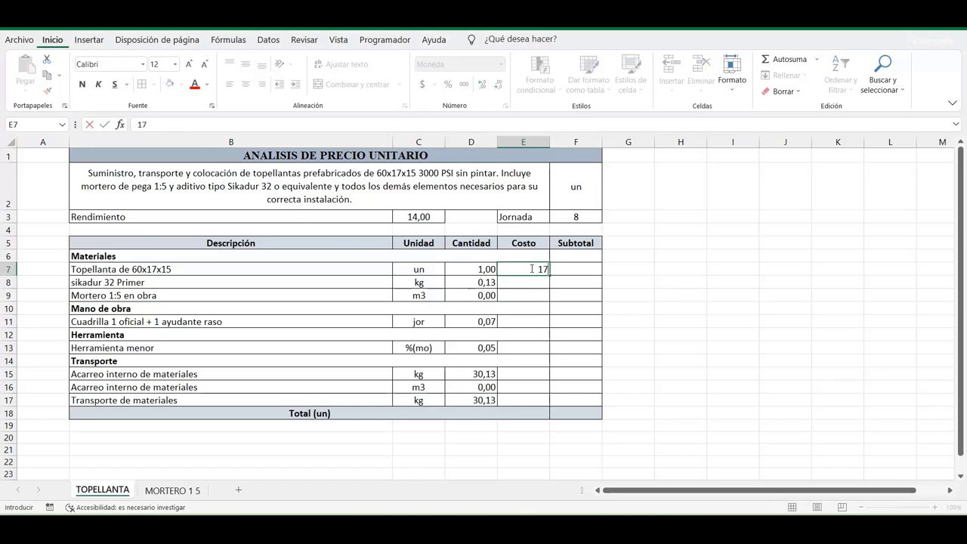
{"action": "type", "text": "052"}
{"action": "key", "text": "Return"}
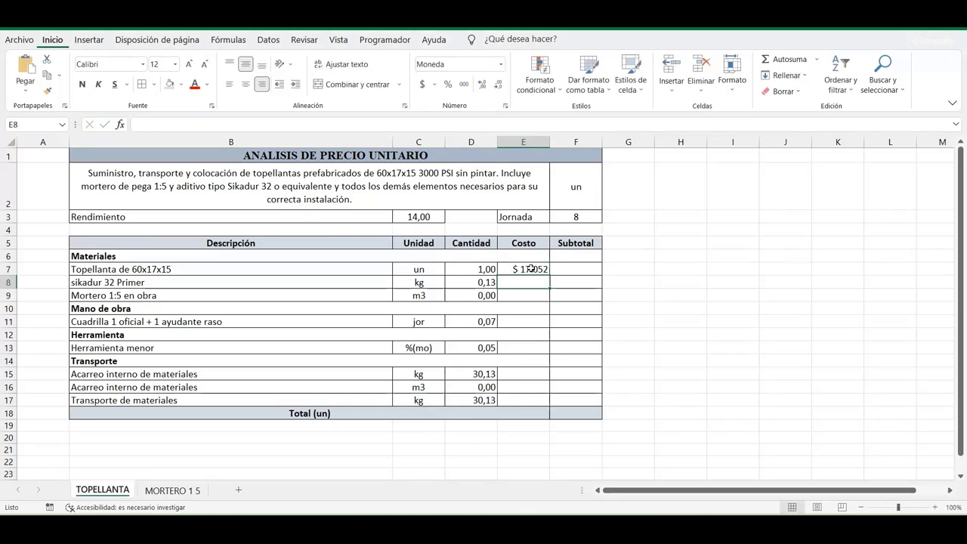
{"action": "type", "text": "195"}
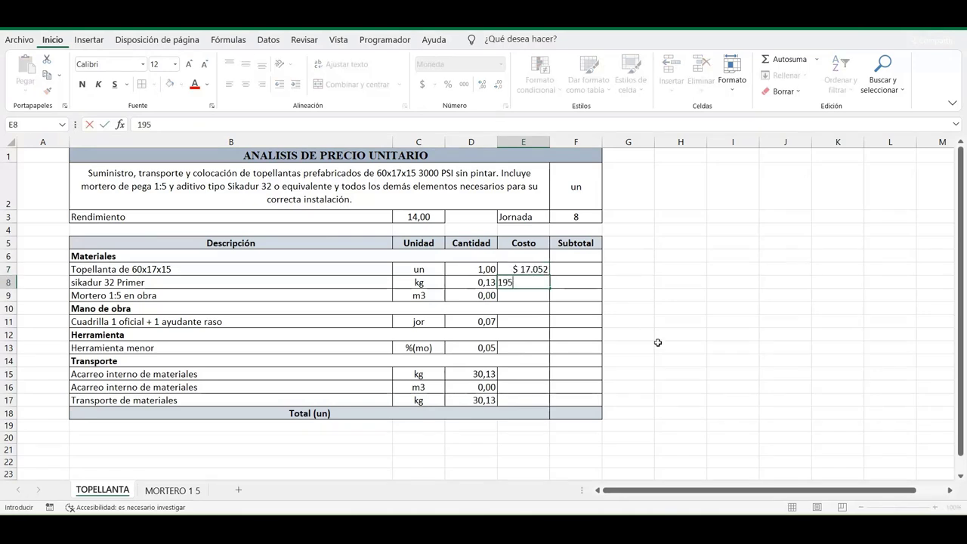
{"action": "type", "text": "900"}
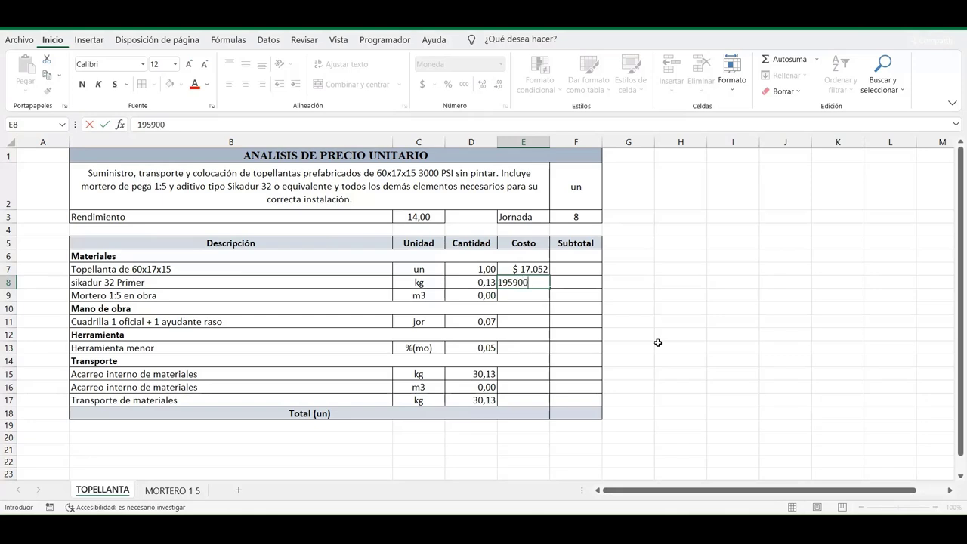
{"action": "key", "text": "Return"}
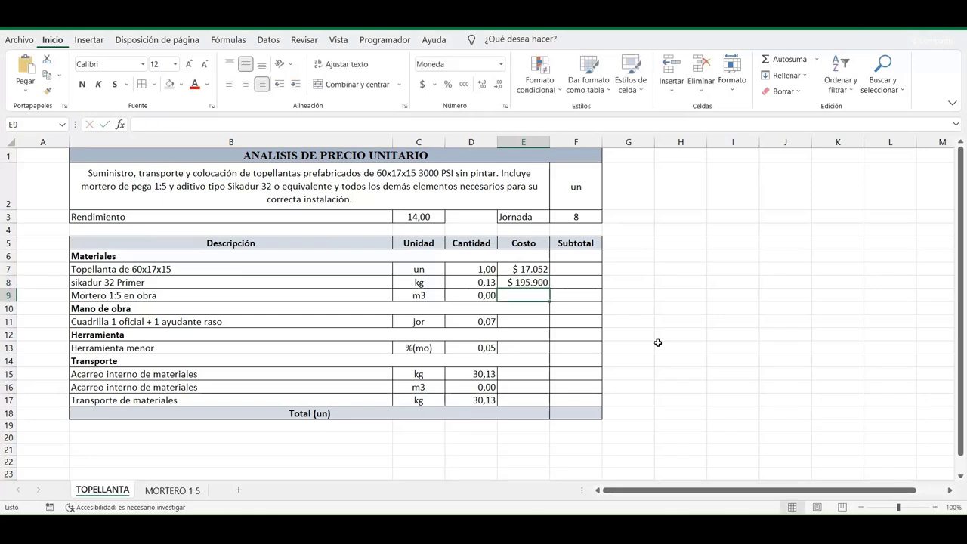
{"action": "type", "text": "="}
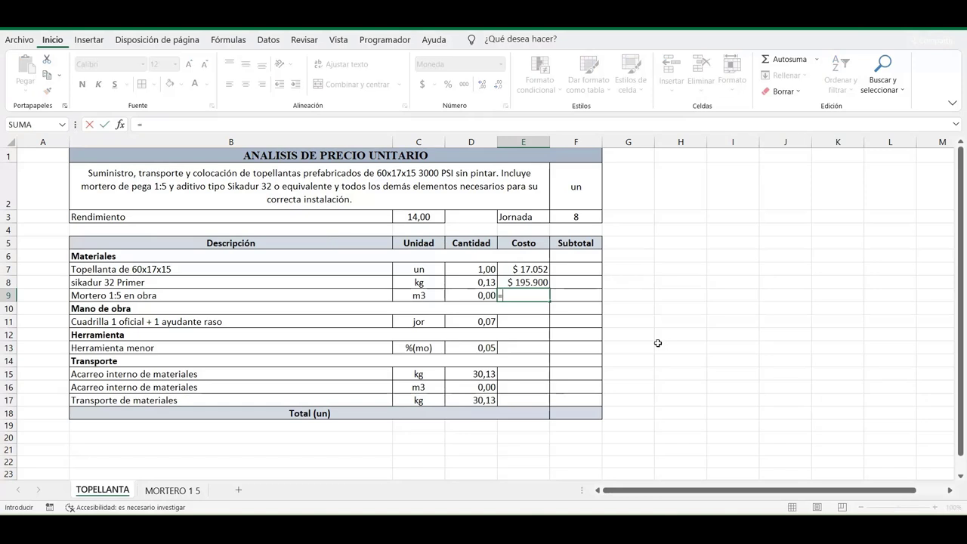
{"action": "left_click", "coordinate": [190, 491]}
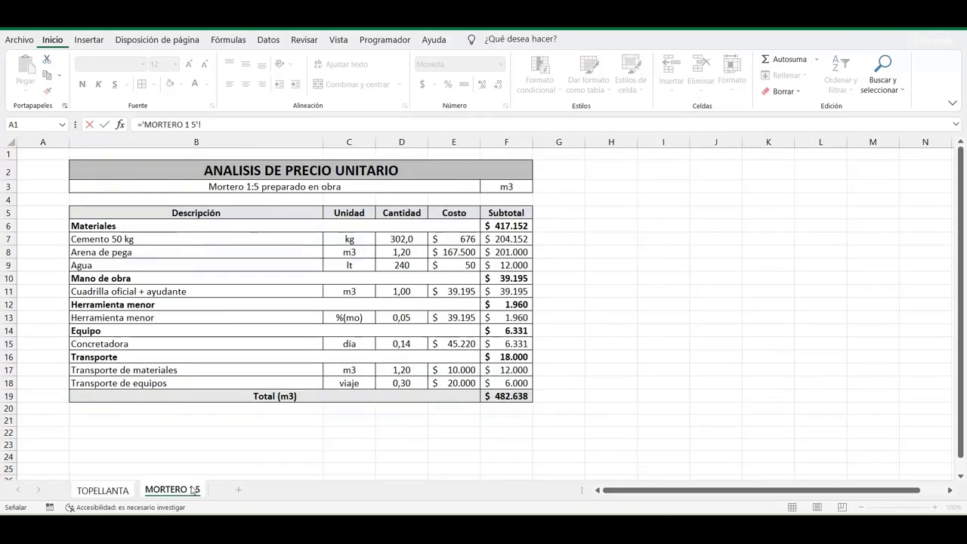
{"action": "left_click", "coordinate": [512, 398]}
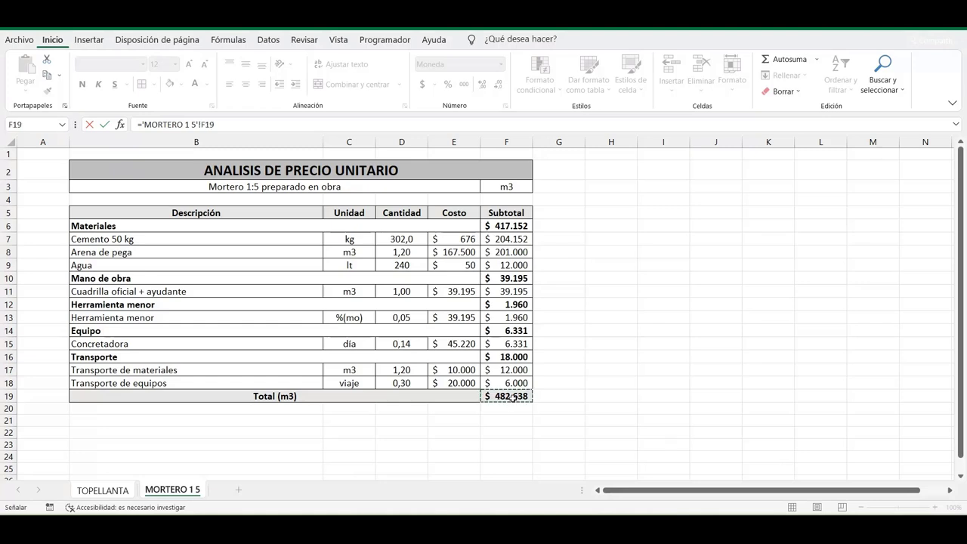
Step: Commit the mortar link, give the crew a cost of 234125, and set tools cost to =F10
{"action": "key", "text": "Return"}
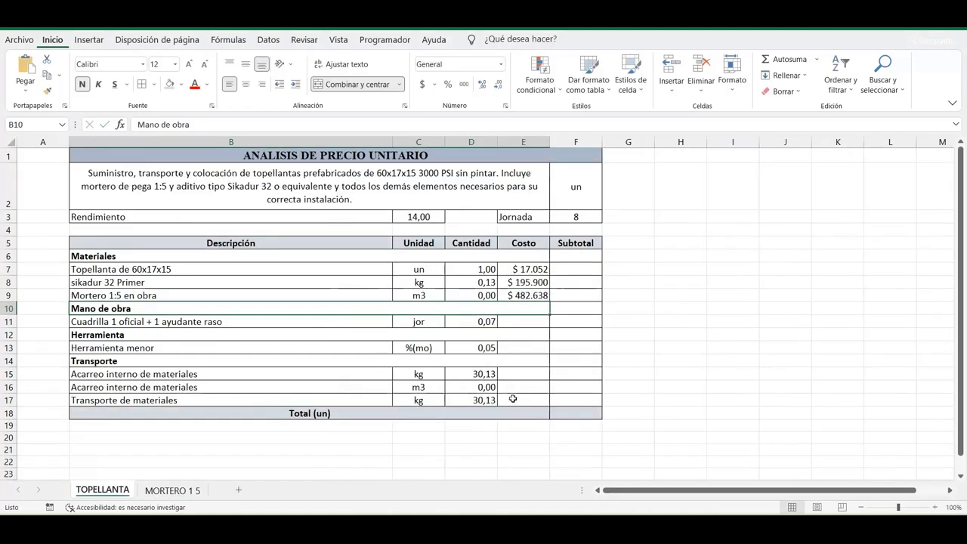
{"action": "left_click", "coordinate": [534, 321]}
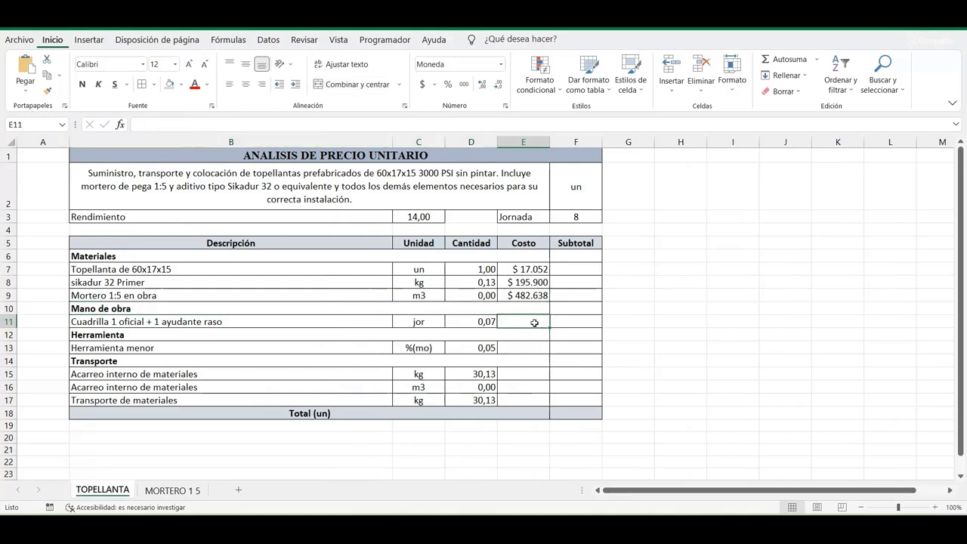
{"action": "type", "text": "234125"}
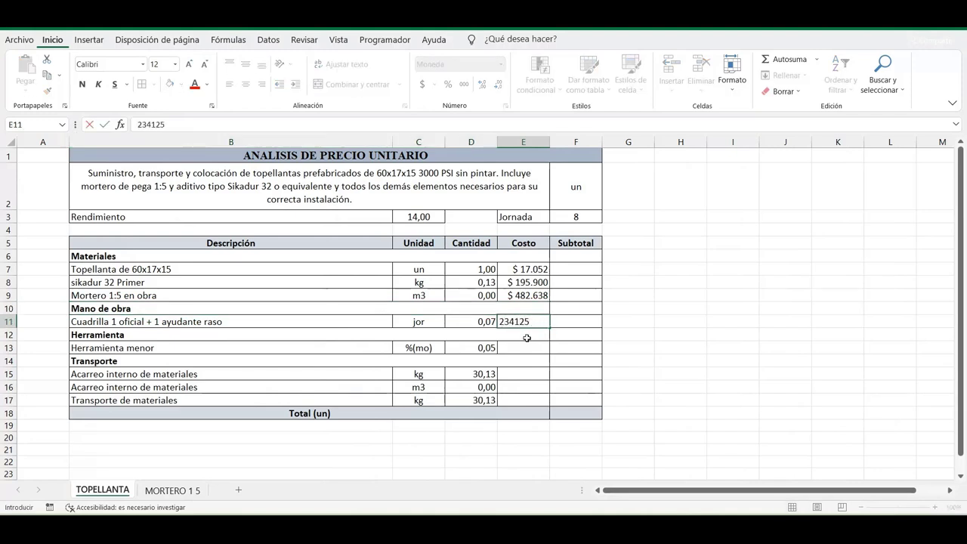
{"action": "left_click", "coordinate": [525, 344]}
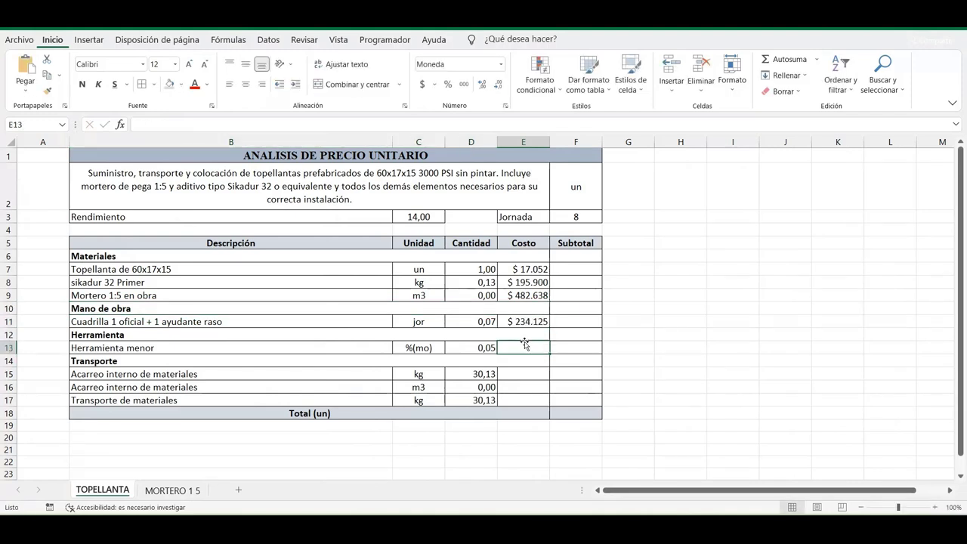
{"action": "type", "text": "="}
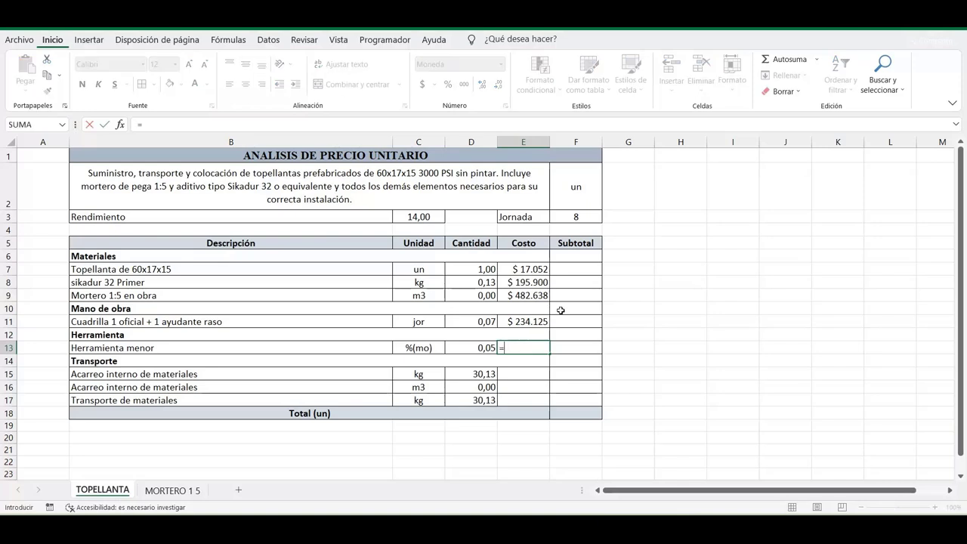
{"action": "left_click", "coordinate": [568, 307]}
{"action": "key", "text": "Return"}
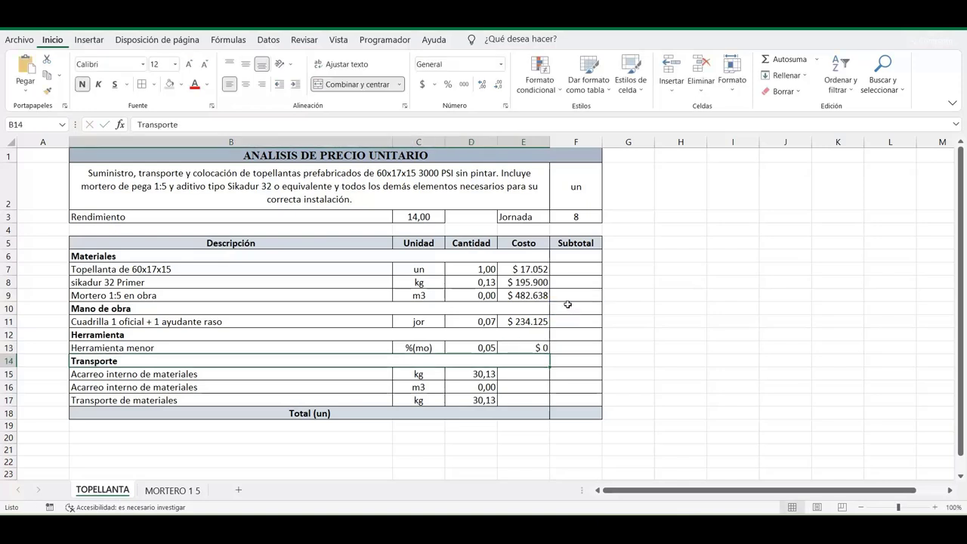
Step: Enter transport unit costs 100, 24000 and 165 in E15:E17
{"action": "left_click", "coordinate": [523, 374]}
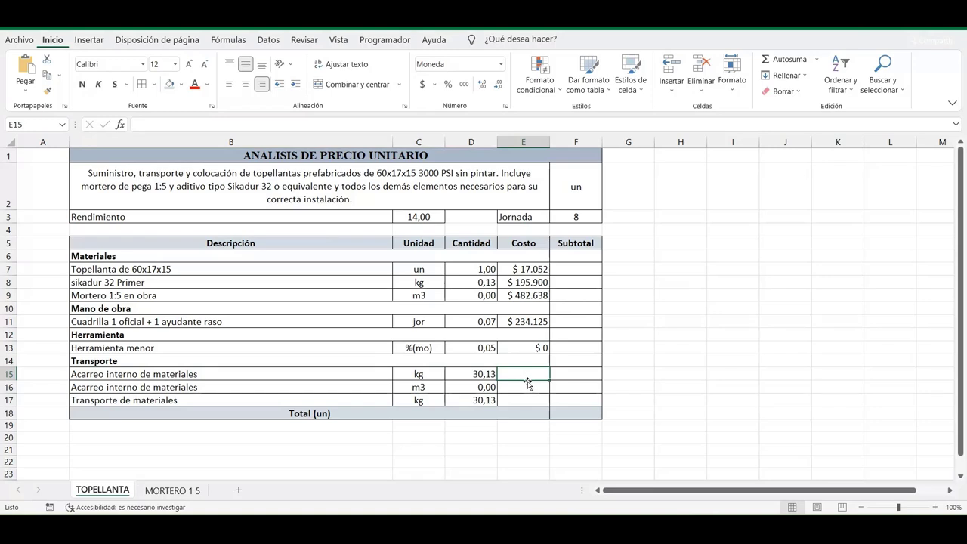
{"action": "type", "text": "100"}
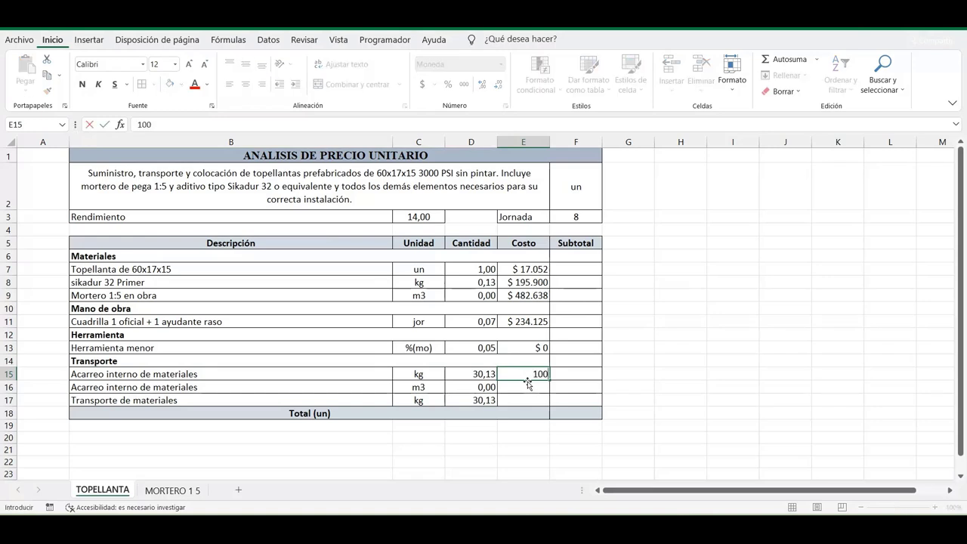
{"action": "key", "text": "Return"}
{"action": "type", "text": "24"}
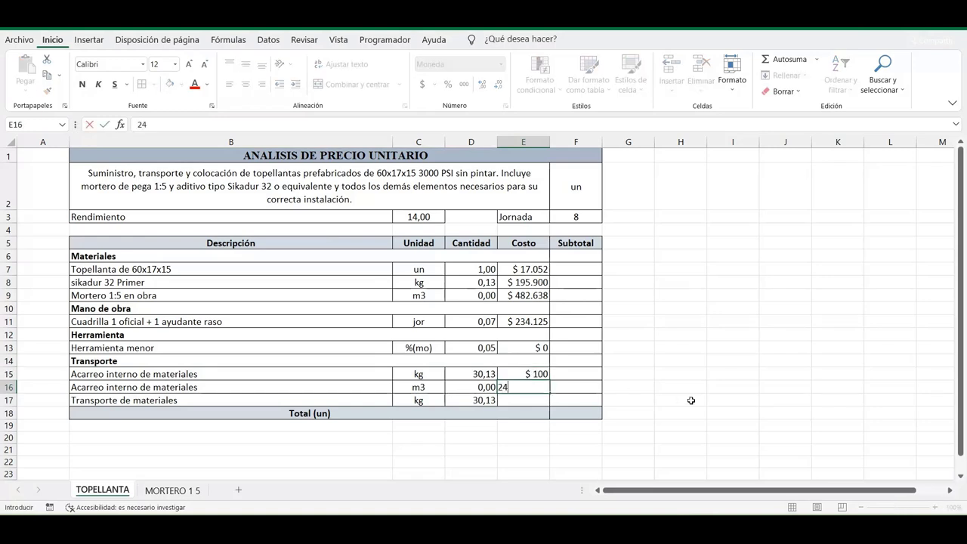
{"action": "type", "text": "000"}
{"action": "key", "text": "Return"}
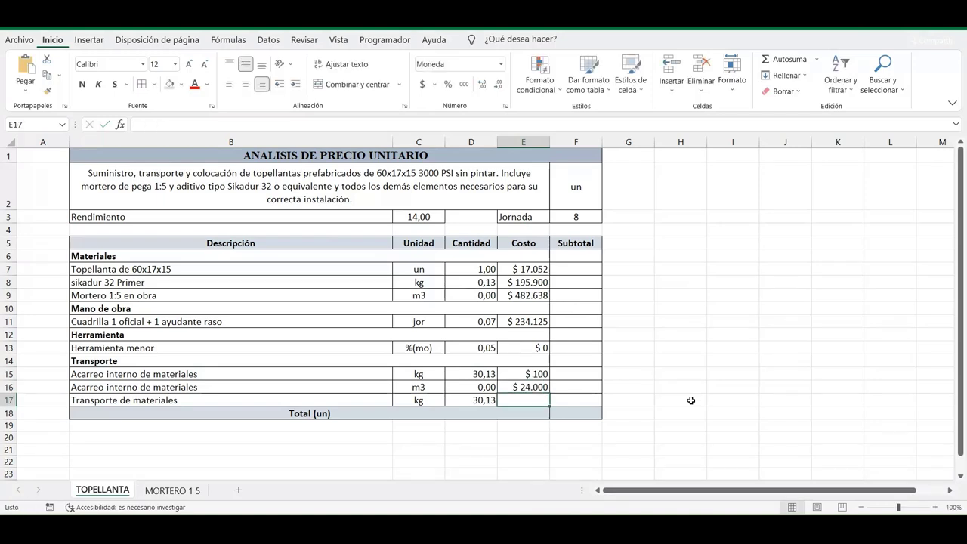
{"action": "type", "text": "165"}
{"action": "left_click", "coordinate": [691, 400]}
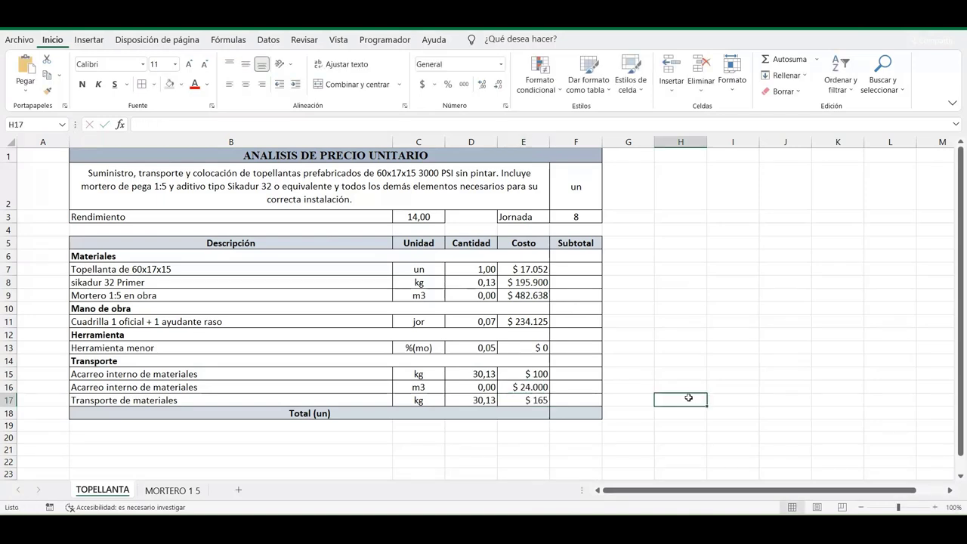
{"action": "left_click", "coordinate": [583, 270]}
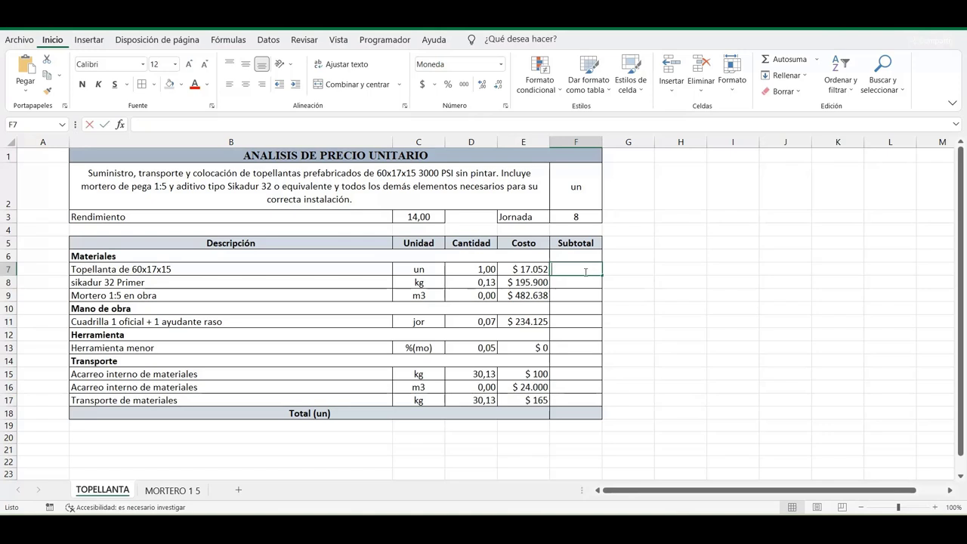
Step: Enter the subtotal formula =D7*E7 in F7 and fill it down to F17
{"action": "type", "text": "="}
{"action": "left_click", "coordinate": [485, 270]}
{"action": "type", "text": "*"}
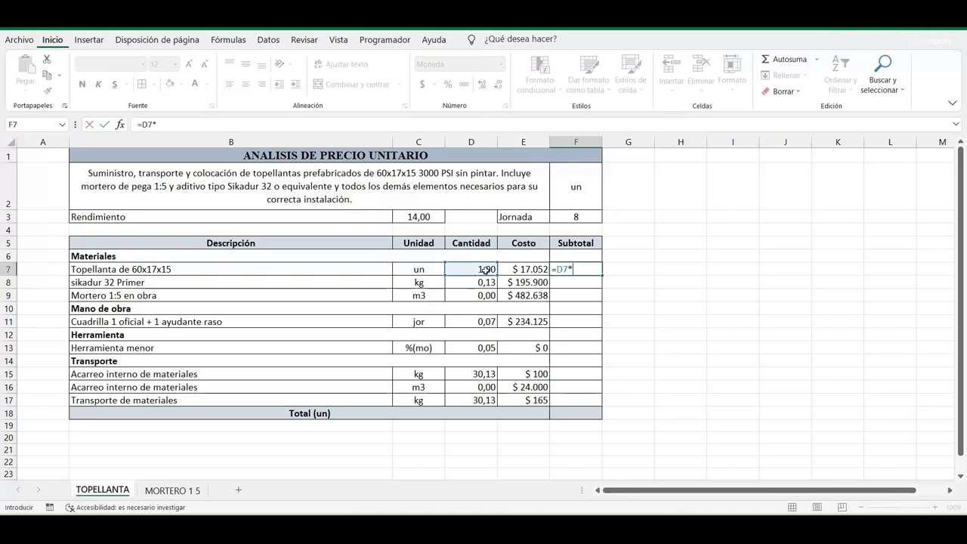
{"action": "left_click", "coordinate": [528, 269]}
{"action": "key", "text": "Return"}
{"action": "left_click", "coordinate": [592, 274]}
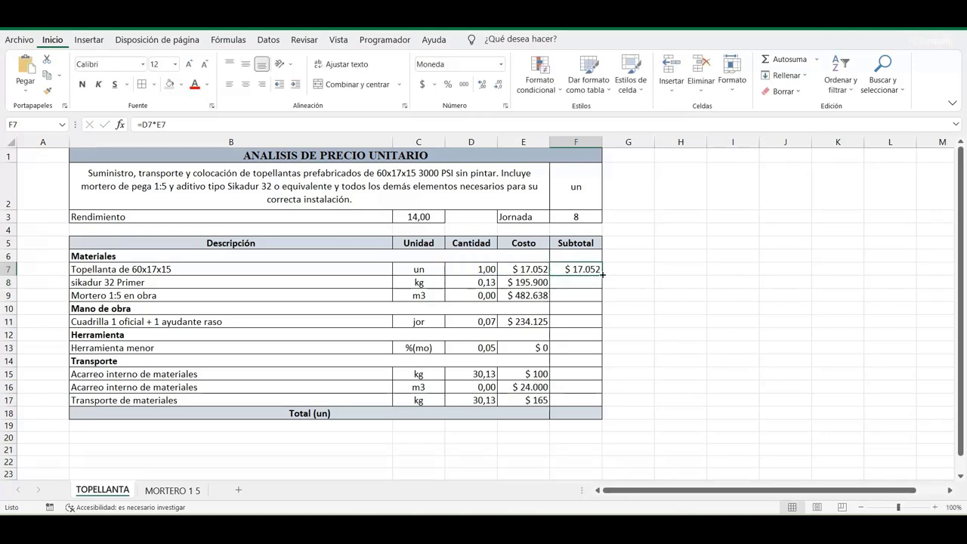
{"action": "left_click_drag", "start_coordinate": [602, 274], "coordinate": [604, 400]}
Step: Sum the Materiales subtotals with =SUMA(F7:F9) in F6
{"action": "left_click", "coordinate": [584, 255]}
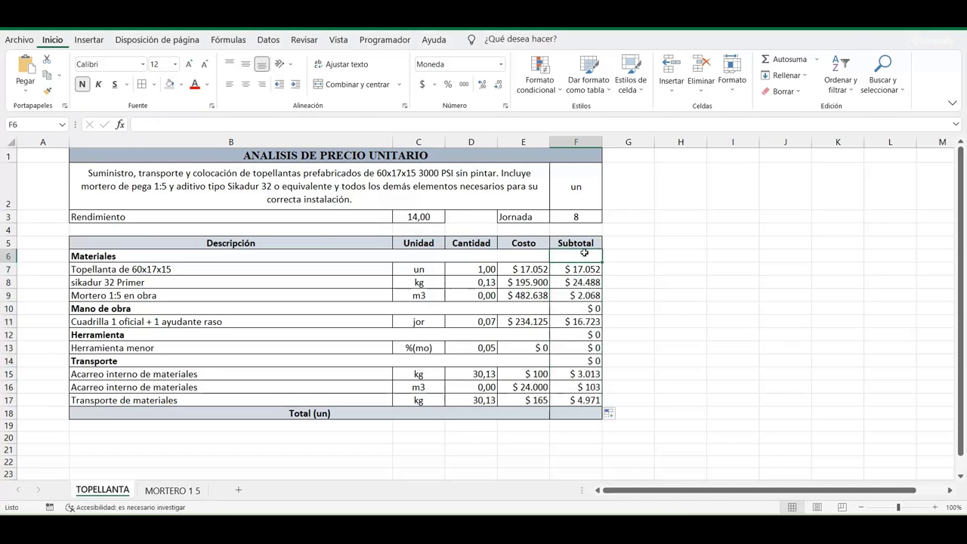
{"action": "type", "text": "=suma"}
{"action": "double_click", "coordinate": [592, 270]}
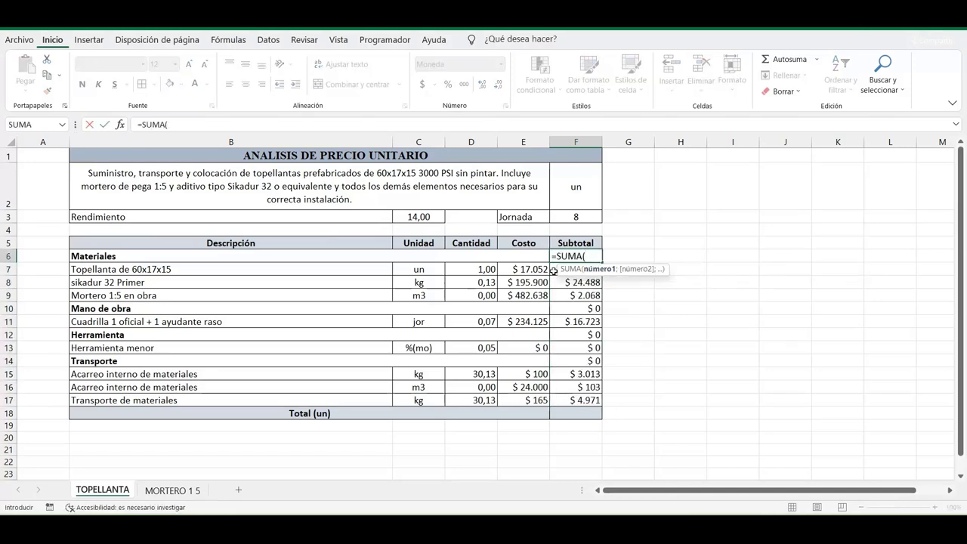
{"action": "left_click_drag", "start_coordinate": [585, 269], "coordinate": [585, 296]}
{"action": "key", "text": "Return"}
Step: Enter section sums =SUMA(F11) in F10, =SUMA(F13) in F12 and =SUMA(F15:F17) in F14
{"action": "left_click", "coordinate": [584, 309]}
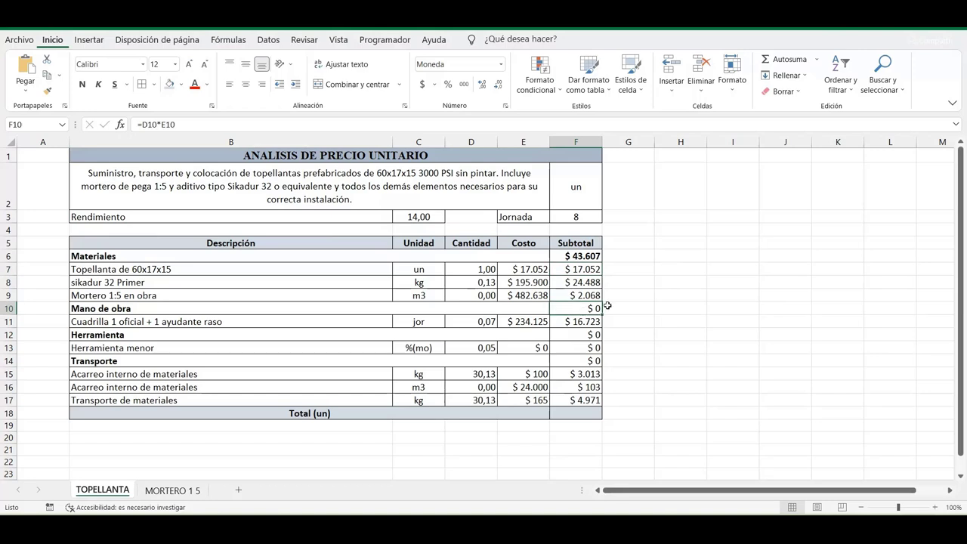
{"action": "type", "text": "=suma(F11)"}
{"action": "key", "text": "Return"}
{"action": "left_click", "coordinate": [587, 332]}
{"action": "type", "text": "=suma(F13)"}
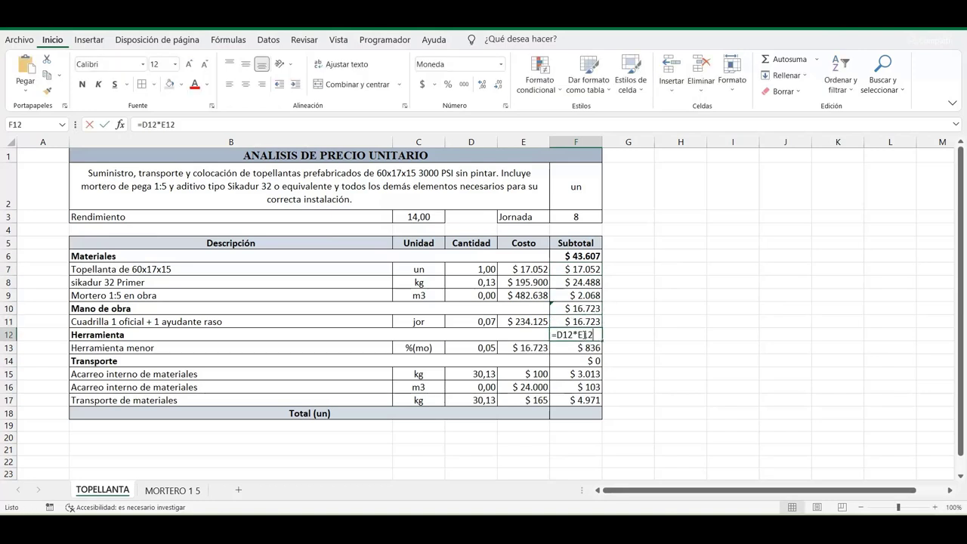
{"action": "key", "text": "Return"}
{"action": "left_click", "coordinate": [590, 361]}
{"action": "type", "text": "="}
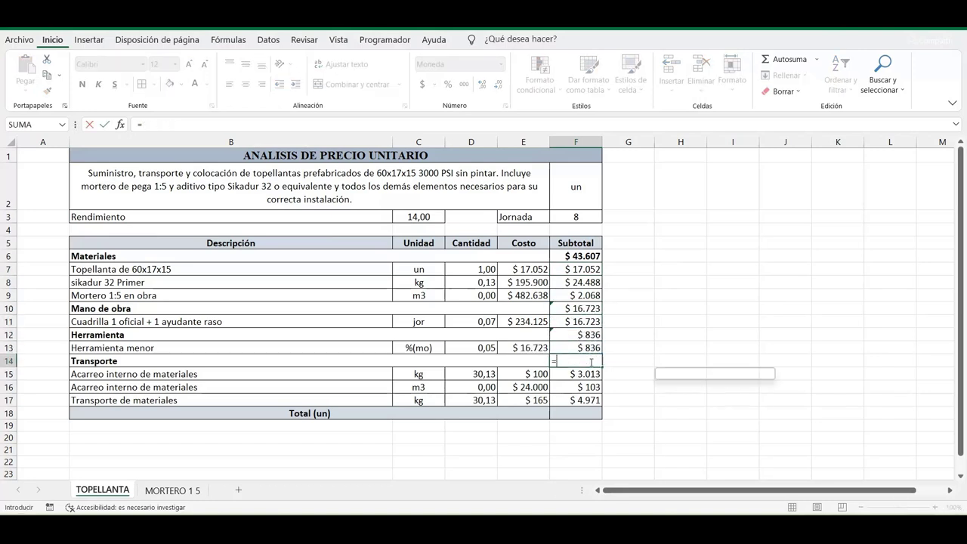
{"action": "type", "text": "suma("}
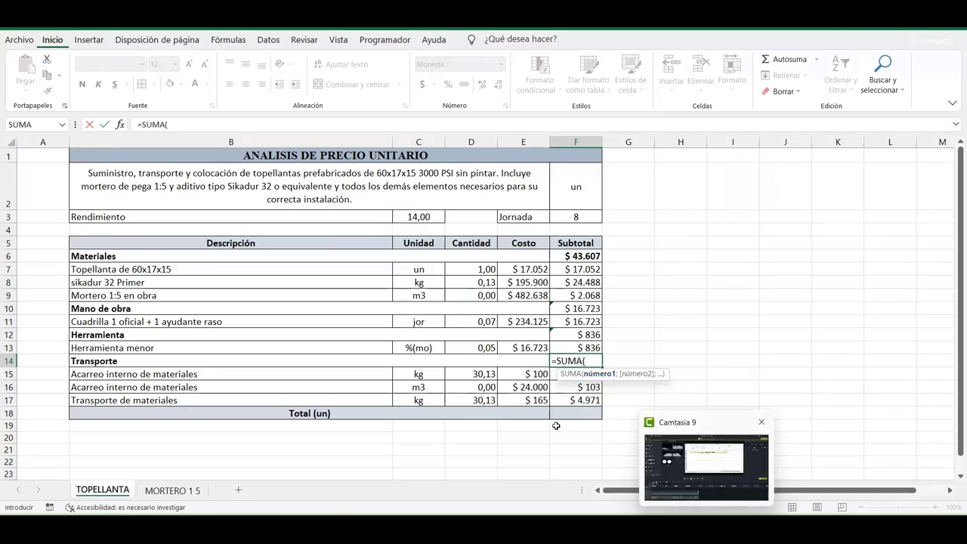
{"action": "left_click_drag", "start_coordinate": [563, 374], "coordinate": [559, 396]}
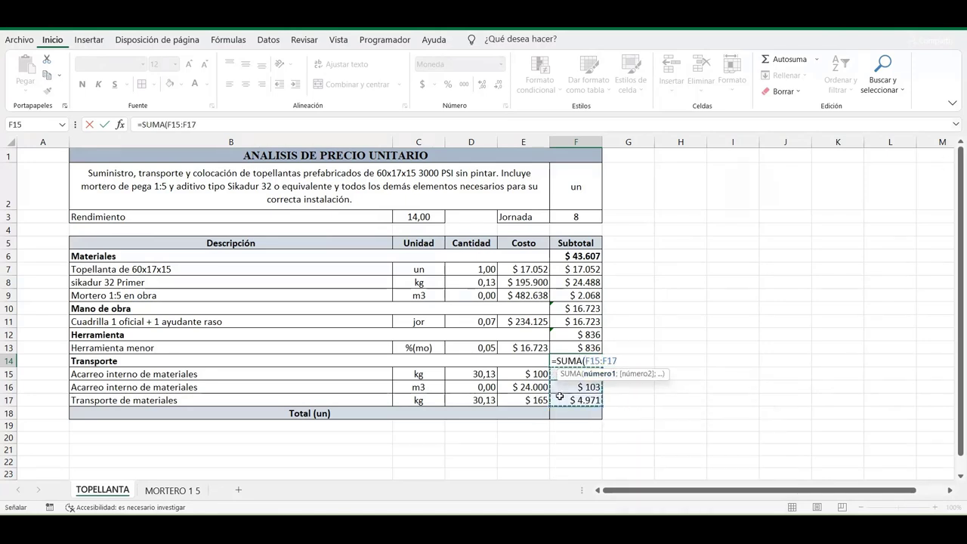
{"action": "key", "text": "Return"}
{"action": "left_click", "coordinate": [563, 361]}
Step: Make the section sum cells F6, F10, F12 and F14 bold
{"action": "left_click", "coordinate": [566, 334], "text": "ctrl"}
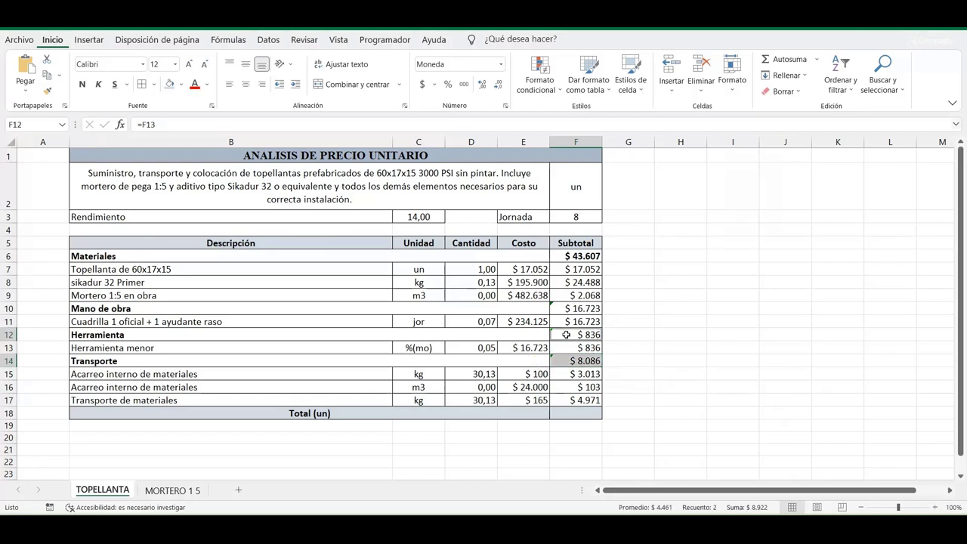
{"action": "left_click", "coordinate": [566, 308], "text": "ctrl"}
{"action": "key", "text": "ctrl+n"}
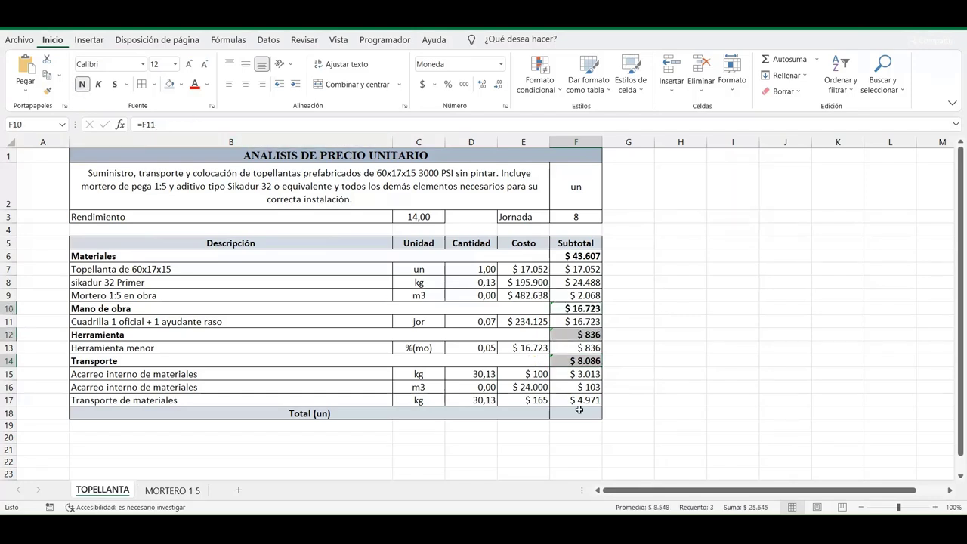
Step: Enter =F6+F10+F12+F14 in Total (un) F18, giving $ 69.252
{"action": "left_click", "coordinate": [578, 410]}
{"action": "type", "text": "="}
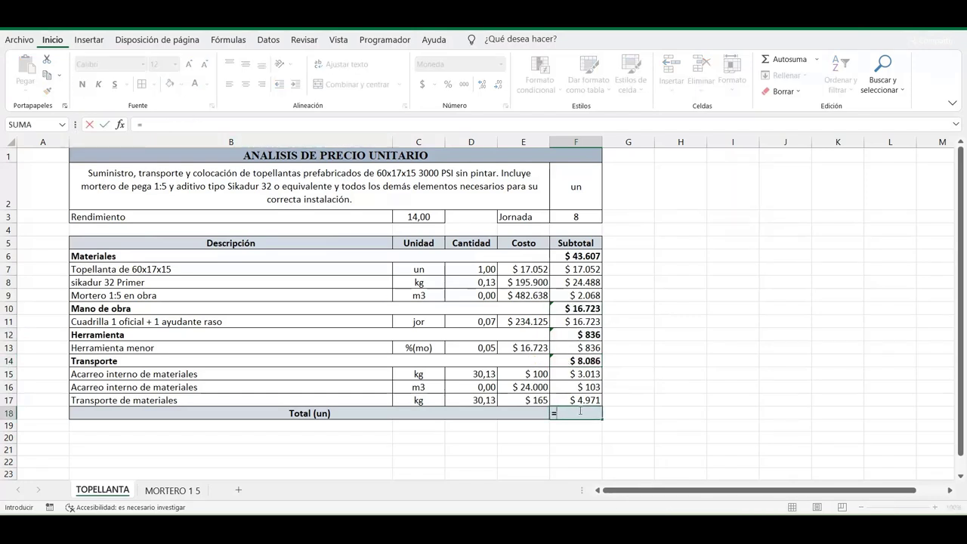
{"action": "left_click", "coordinate": [592, 257]}
{"action": "type", "text": "+"}
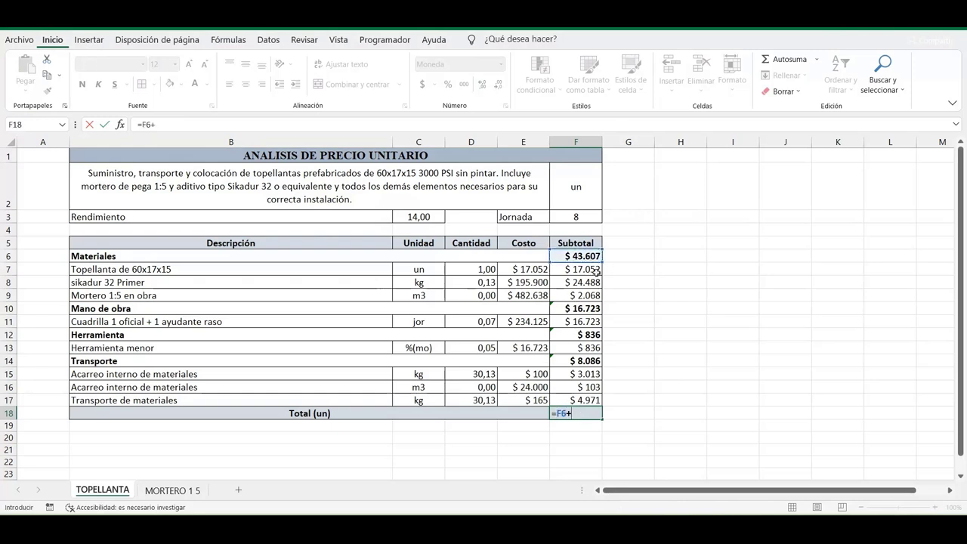
{"action": "left_click", "coordinate": [594, 309]}
{"action": "type", "text": "+"}
{"action": "left_click", "coordinate": [597, 334]}
{"action": "type", "text": "+"}
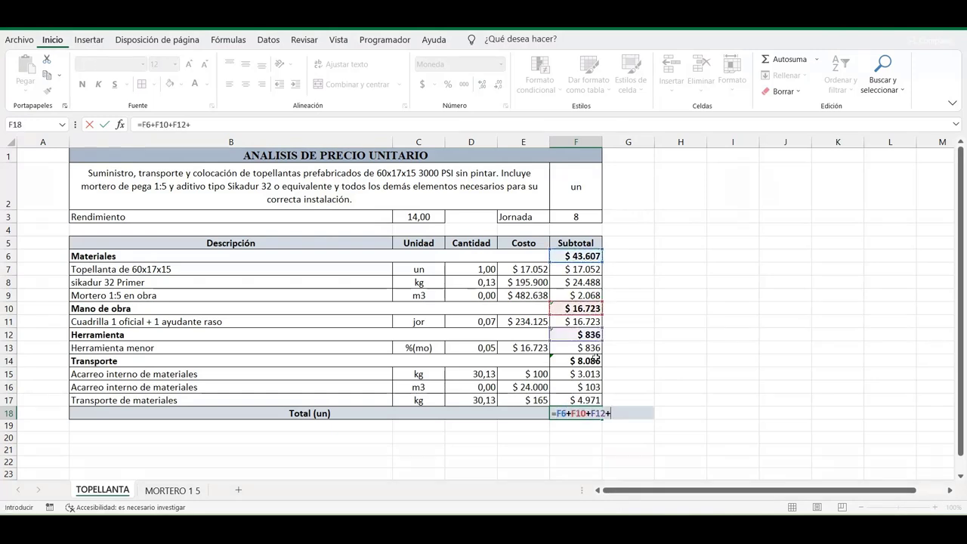
{"action": "left_click", "coordinate": [596, 360]}
{"action": "key", "text": "Return"}
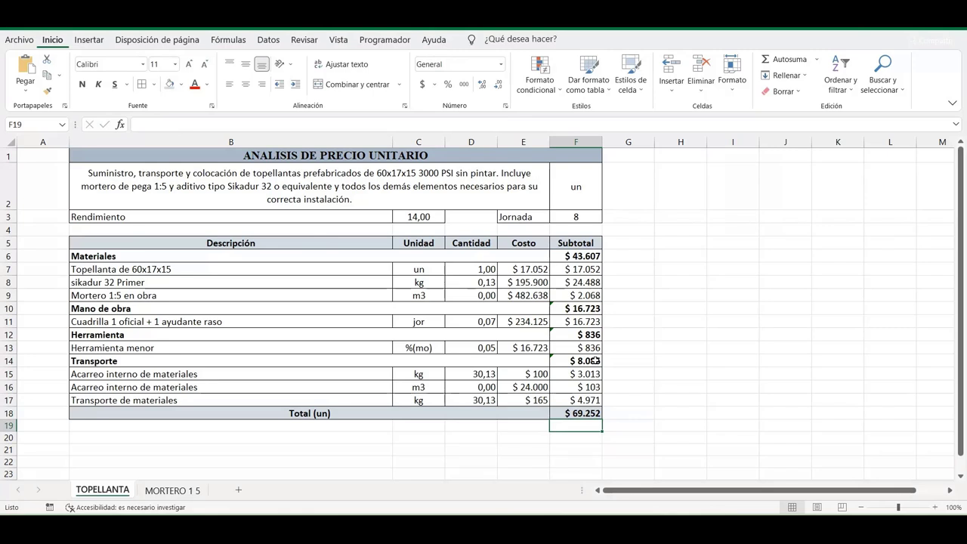
{"action": "left_click", "coordinate": [628, 416]}
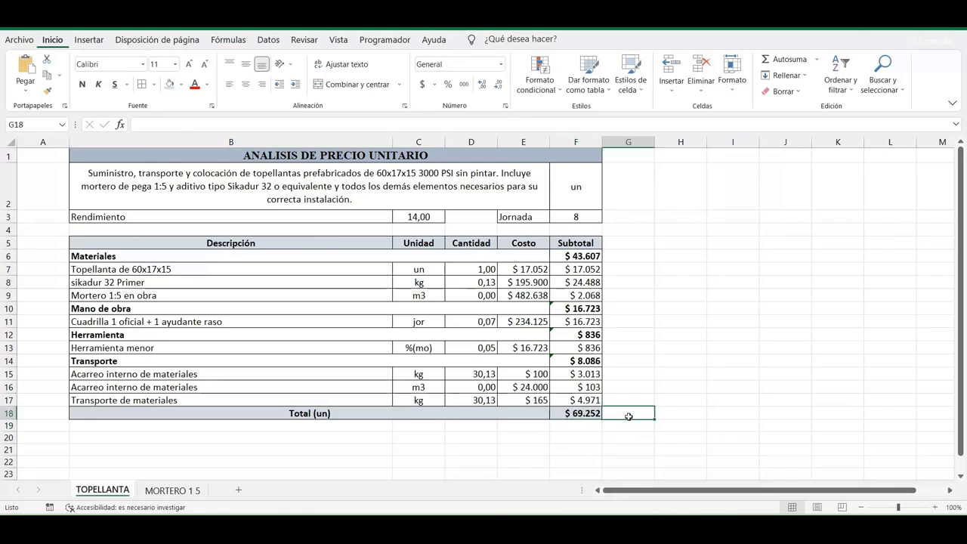